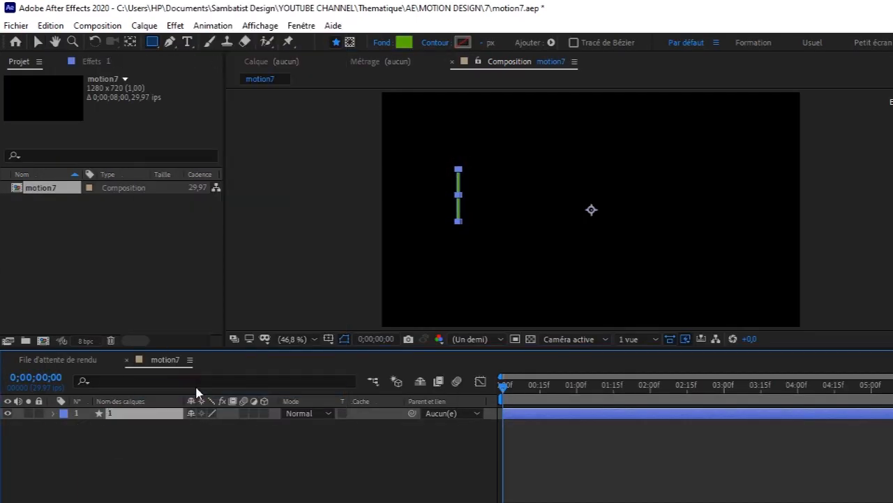
- Duplicate the green bar on layer 1 and move the copy horizontally to the other side of the composition
key(v)
key(ctrl+d)
mouse_move(460, 188)
mouse_down()
mouse_move(471, 189)
mouse_move(464, 185)
mouse_up()
key(p)
drag(219, 426, 675, 375)
key(ctrl+z)
click(418, 469)
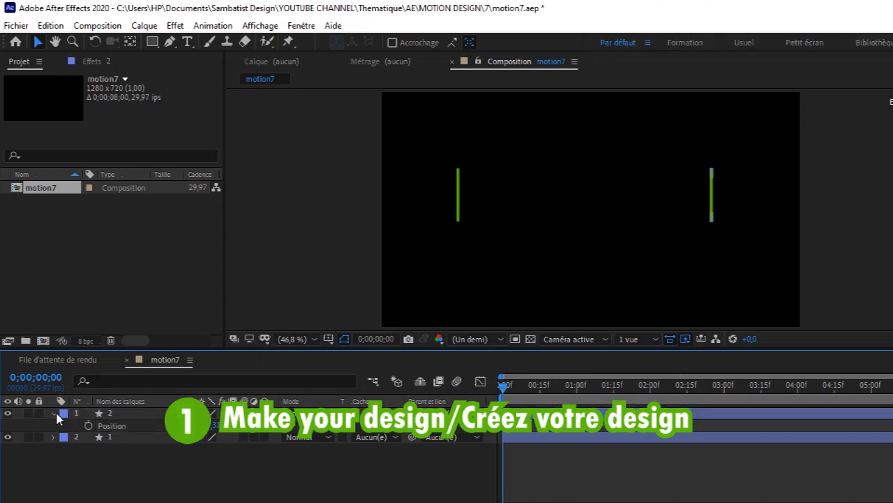
click(55, 413)
click(115, 413)
- Draw a short vertical rectangle just inside the left green bar and set its fill to white
click(293, 209)
click(152, 42)
click(195, 41)
drag(466, 183, 470, 215)
click(404, 43)
click(295, 241)
click(103, 158)
click(407, 160)
click(54, 413)
click(419, 482)
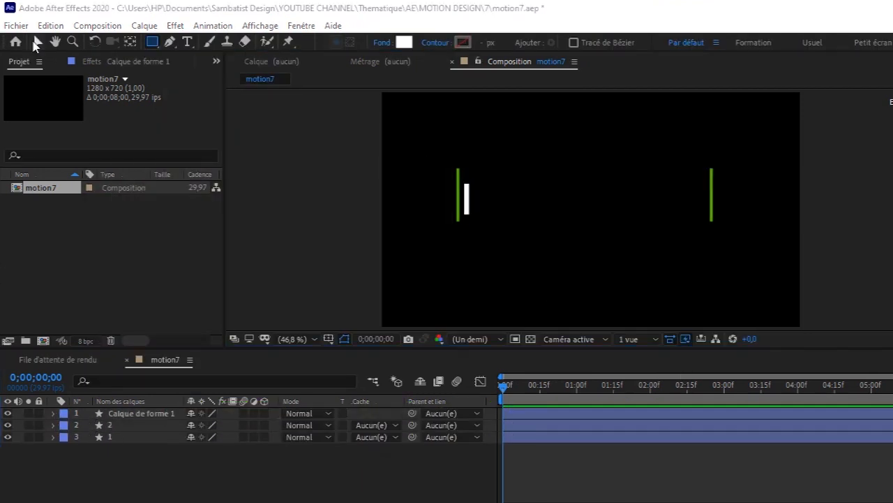
- Move the white bar's anchor point onto the bar and rename its layer 3
click(142, 413)
click(130, 42)
drag(592, 209, 465, 204)
key(p)
drag(219, 425, 622, 346)
right_click(163, 413)
click(202, 388)
text(3)
- Duplicate layer 3 and position the copy just inside the right green bar, near its lower end
key(ctrl+d)
click(55, 425)
key(p)
drag(219, 425, 212, 425)
click(374, 491)
- Display the rulers and place horizontal guides along the upper and lower ends of the bars at 100% zoom
click(329, 339)
click(370, 419)
drag(603, 99, 614, 178)
click(38, 42)
drag(541, 97, 536, 176)
drag(614, 97, 614, 227)
click(292, 339)
click(307, 231)
- Align the bars to the guides by nudging the right white and left green bars down and the right green bar up
click(331, 171)
click(836, 212)
key(Down)
key(Down)
click(859, 300)
click(313, 212)
key(Down)
key(Down)
click(855, 206)
key(Up)
key(Up)
click(845, 279)
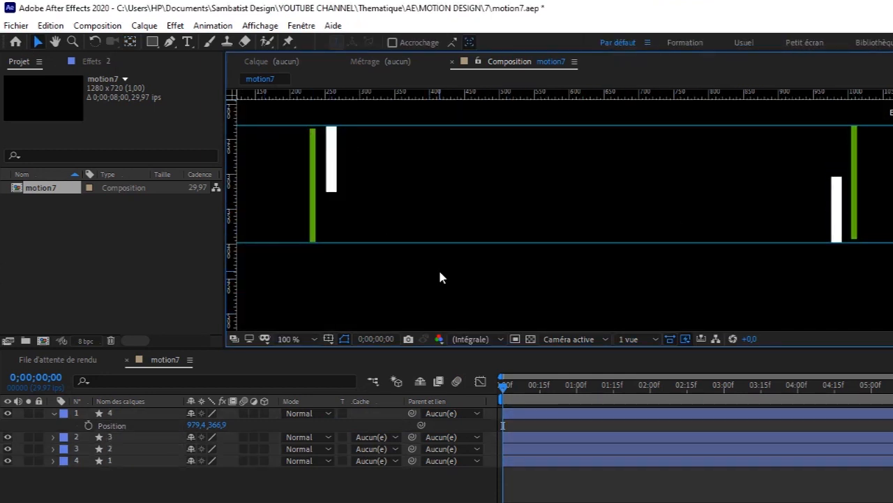
- Nudge the left green bar up to the upper guide and raise the lower guide to the bar's bottom end
click(313, 216)
click(335, 272)
click(313, 224)
key(Up)
key(Up)
key(Up)
key(Up)
key(Up)
drag(407, 242, 407, 239)
- Nudge the right white bar up to sit on the lower guide and fit the composition in the view
click(836, 216)
key(Up)
key(Up)
key(Up)
key(Up)
key(Up)
click(873, 297)
click(836, 216)
click(855, 216)
click(858, 271)
click(296, 339)
click(307, 106)
click(55, 413)
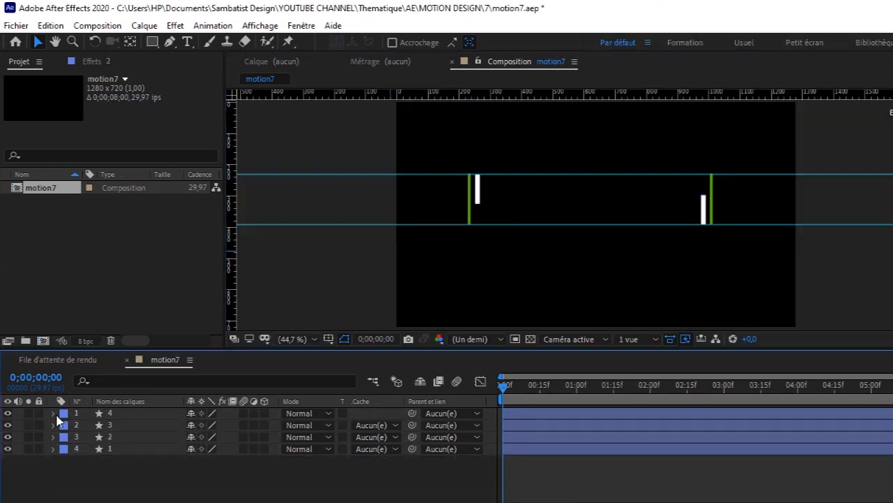
- Add the text SAMBATTIST DESIGN above the bars and set its fill colour to FFFFFF
click(187, 42)
click(483, 139)
text(SAMBATTIST DESIGN)
click(37, 42)
click(892, 202)
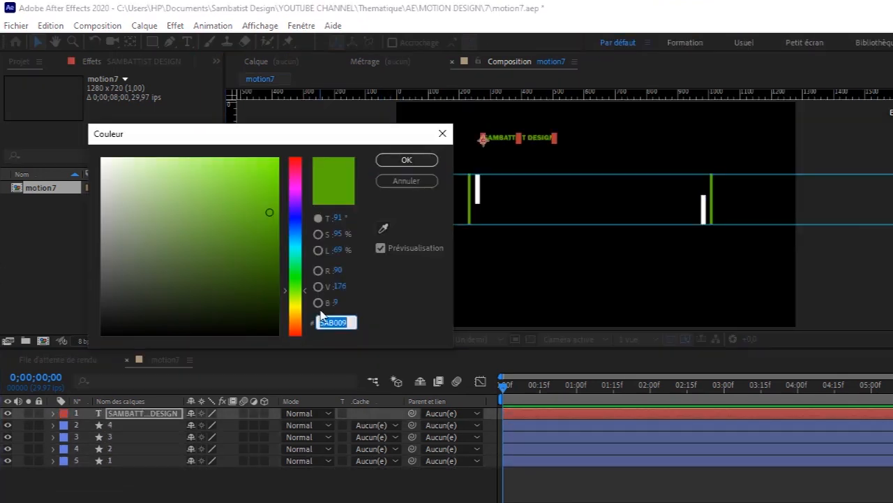
text(FFFFFF)
key(Return)
- Enlarge the SAMBATTIST DESIGN text and place it between the bars, level with the left white bar
click(166, 413)
key(s)
key(Caps_Lock)
drag(209, 425, 354, 426)
drag(601, 132, 599, 187)
drag(228, 425, 220, 425)
drag(520, 188, 527, 188)
- Duplicate the title, change the copy to DRAW YOUR WORLD, scale it down and align it under the title's right end
key(ctrl+d)
drag(661, 188, 661, 213)
double_click(662, 212)
text(DRAW YOUR WORLD)
click(38, 42)
key(s)
mouse_move(216, 426)
mouse_down()
mouse_move(162, 427)
mouse_move(198, 425)
mouse_up()
key(Caps_Lock)
drag(593, 214, 675, 211)
click(544, 273)
click(54, 413)
- Hide the guides and rulers in the composition view
click(342, 310)
key(ctrl+;)
key(ctrl+r)
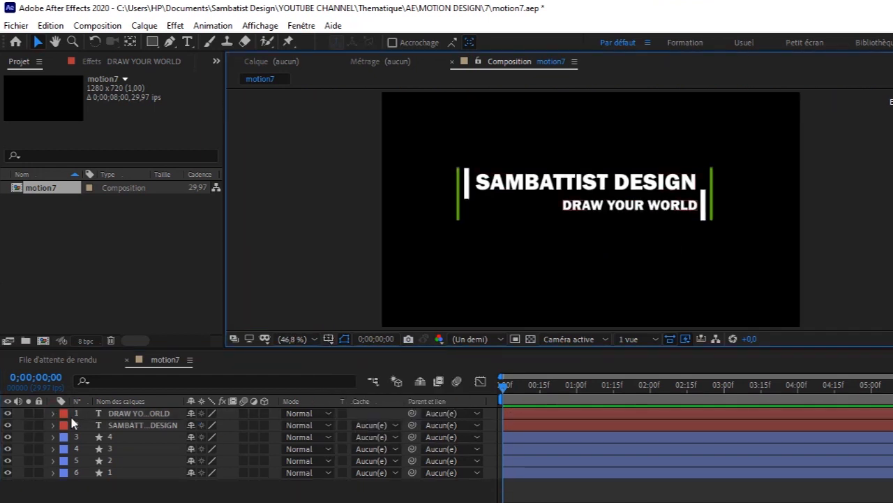
- Move all layers down to centre the design vertically, using the title/action safe guides as reference
key(ctrl+a)
click(328, 339)
drag(560, 182, 564, 205)
click(328, 339)
click(387, 355)
- Correct the title text to SAMBATIST DESIGN
click(187, 42)
click(579, 204)
key(BackSpace)
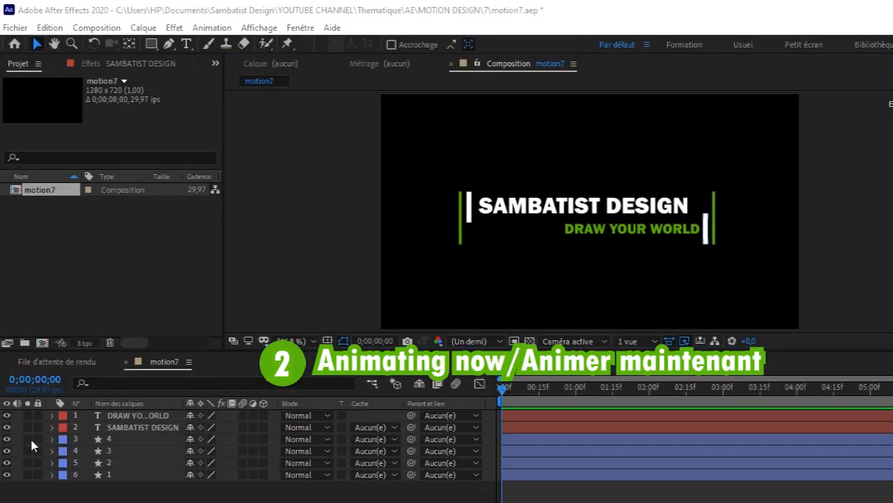
- Hide every layer except the two green bars on layers 1 and 2
drag(7, 416, 10, 467)
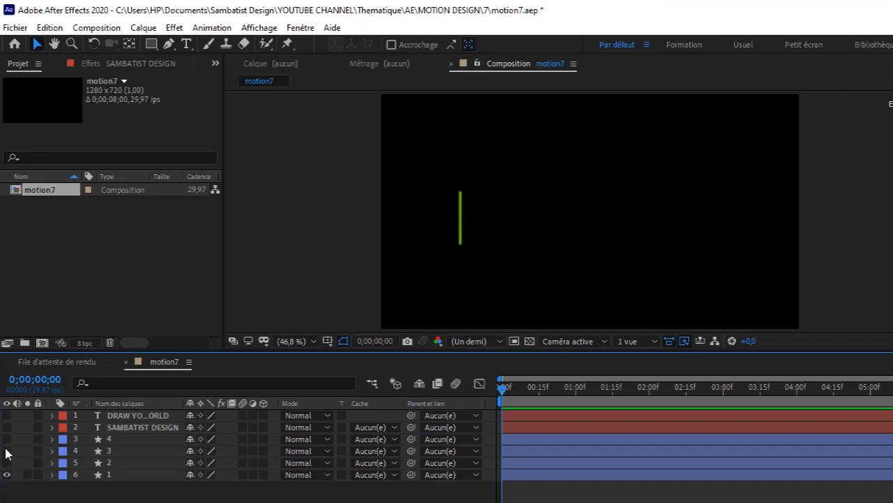
click(6, 451)
click(7, 450)
click(7, 438)
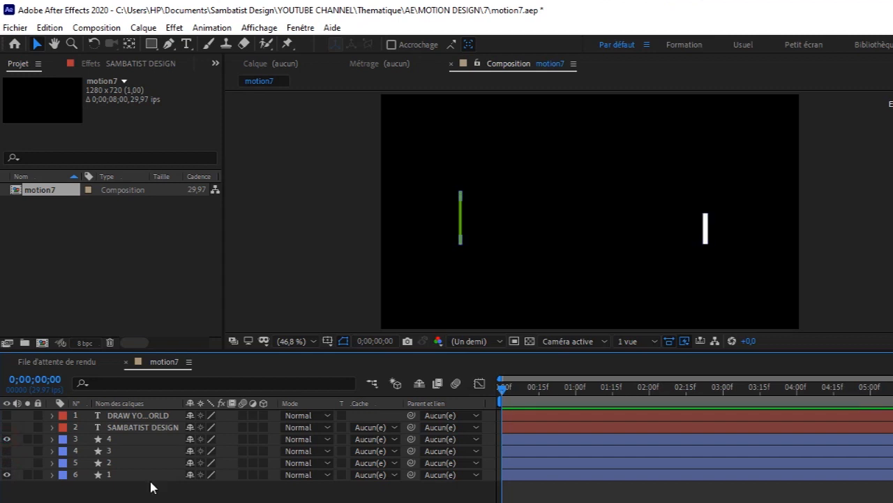
click(6, 439)
click(7, 451)
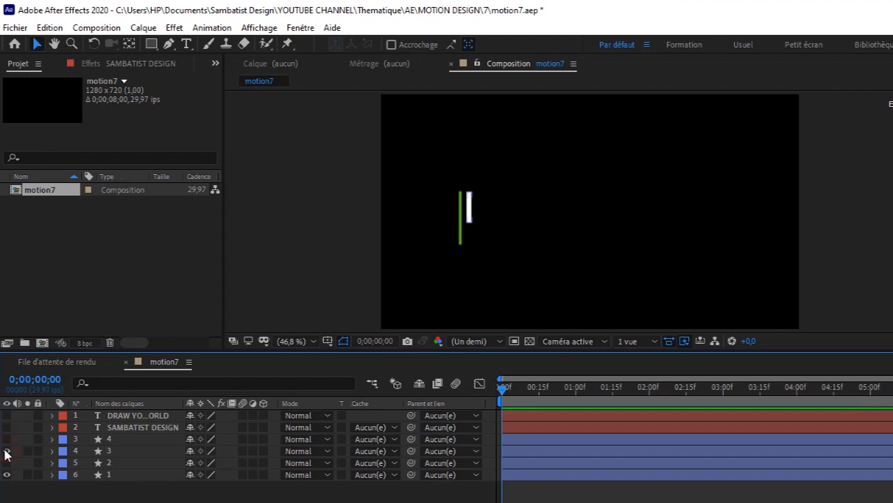
click(6, 451)
click(6, 462)
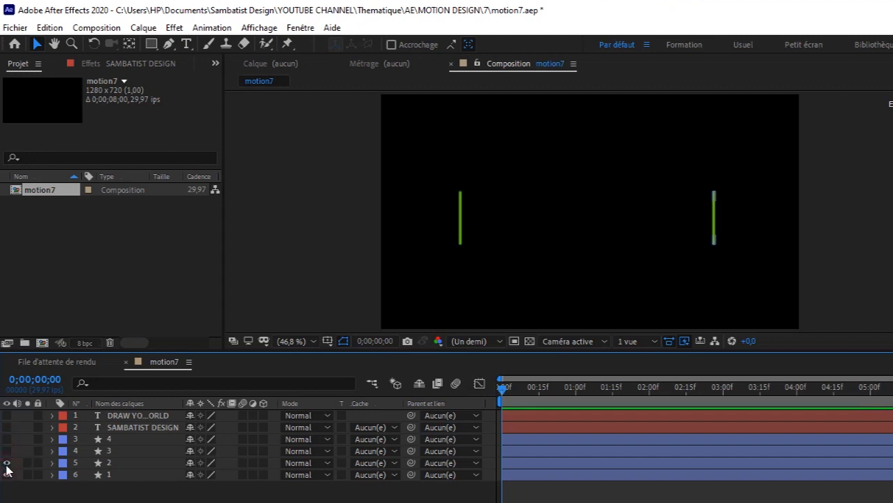
- Add Scale keyframes to layers 1 and 2 at 0;00;00;06
click(121, 475)
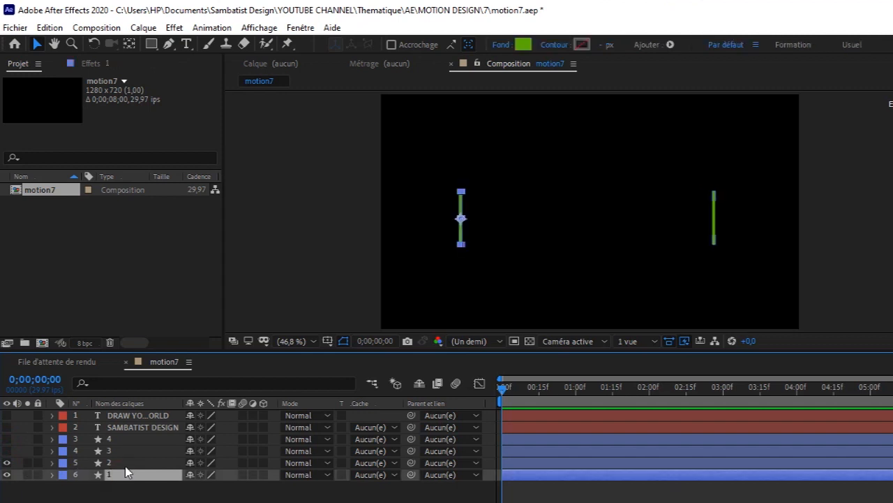
shift+click(127, 463)
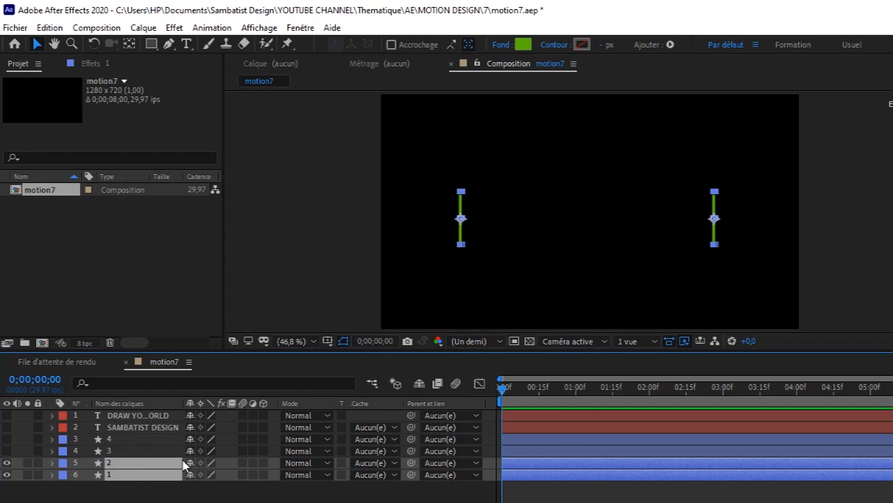
drag(503, 389, 516, 390)
drag(617, 347, 622, 347)
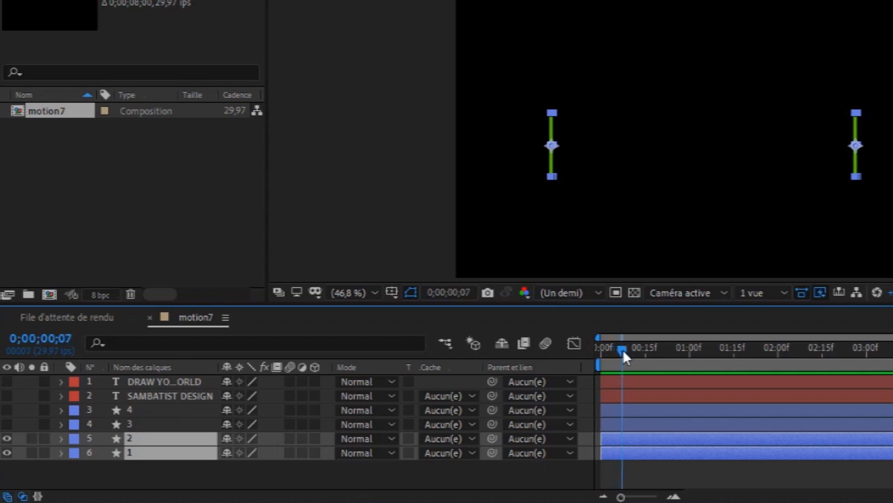
key(s)
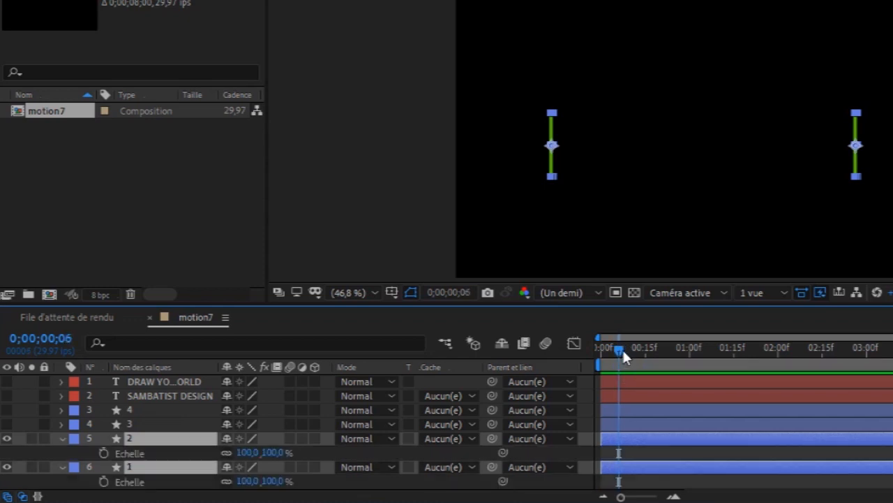
click(105, 453)
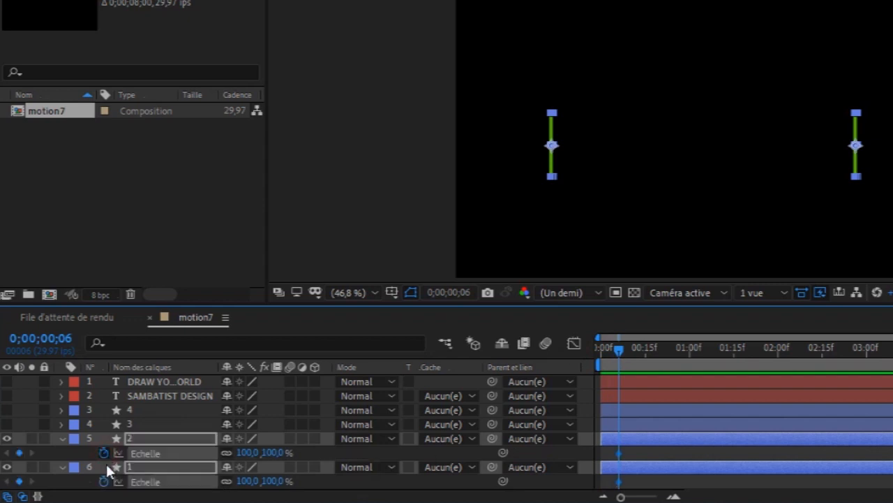
click(105, 481)
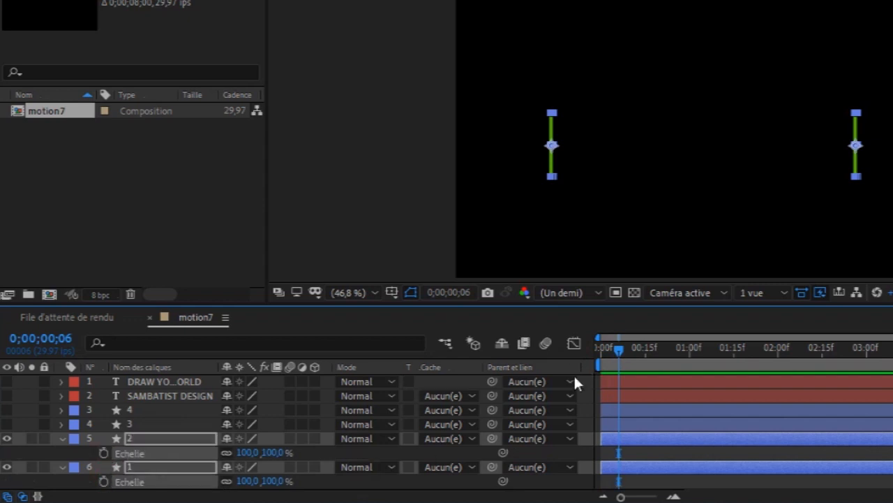
click(105, 481)
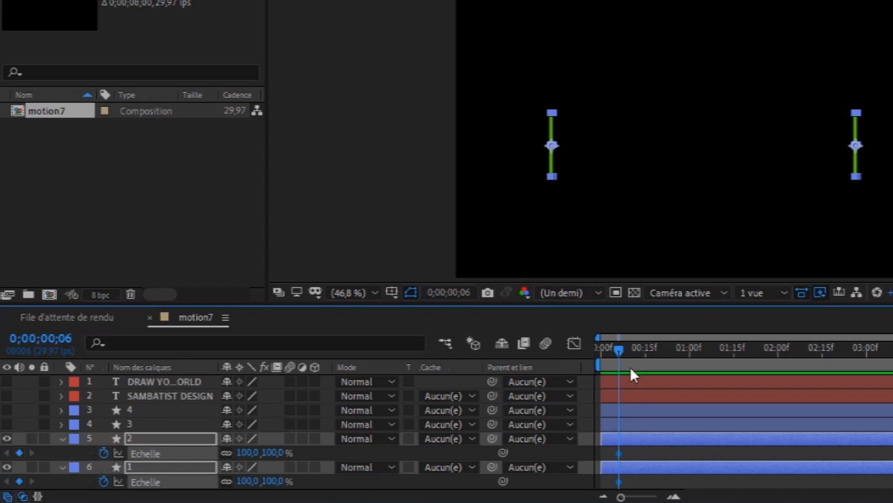
- Set the Scale of layers 1 and 2 to 0% at the start of the timeline
click(604, 354)
click(245, 452)
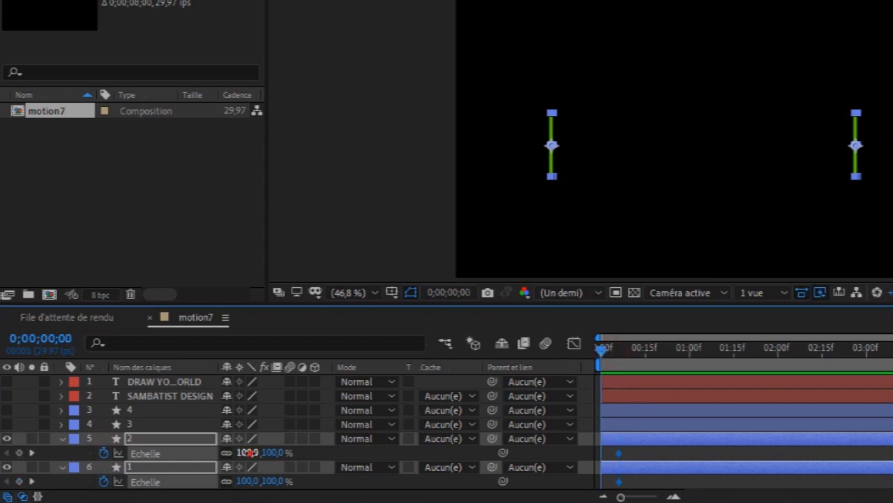
text(0)
key(Return)
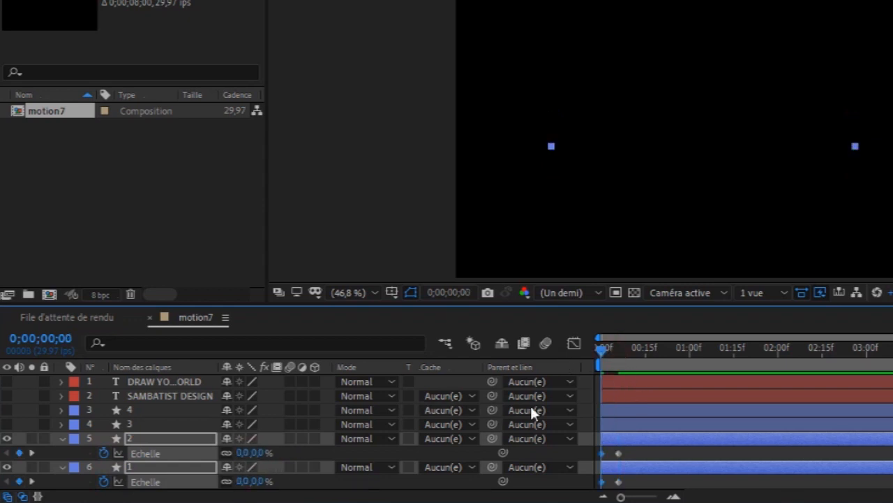
- Add Rotation keyframes to layers 1 and 2 at 0;00;00;06
drag(603, 346, 591, 363)
click(156, 439)
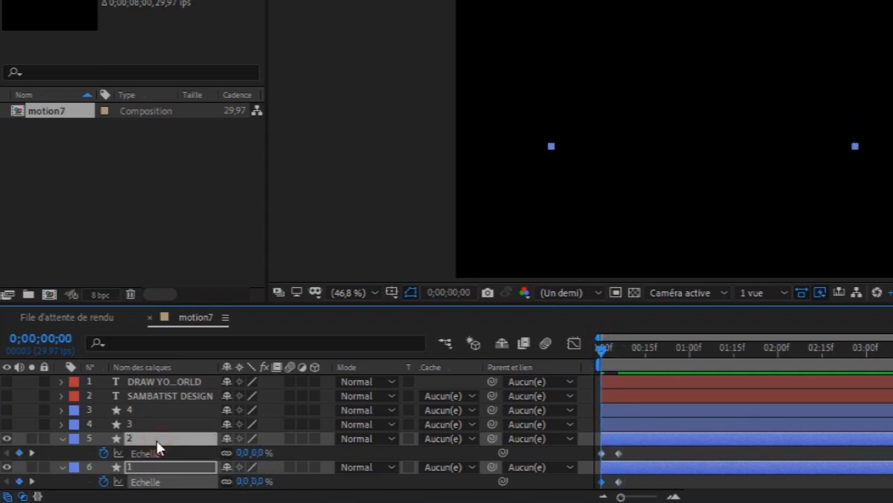
key(r)
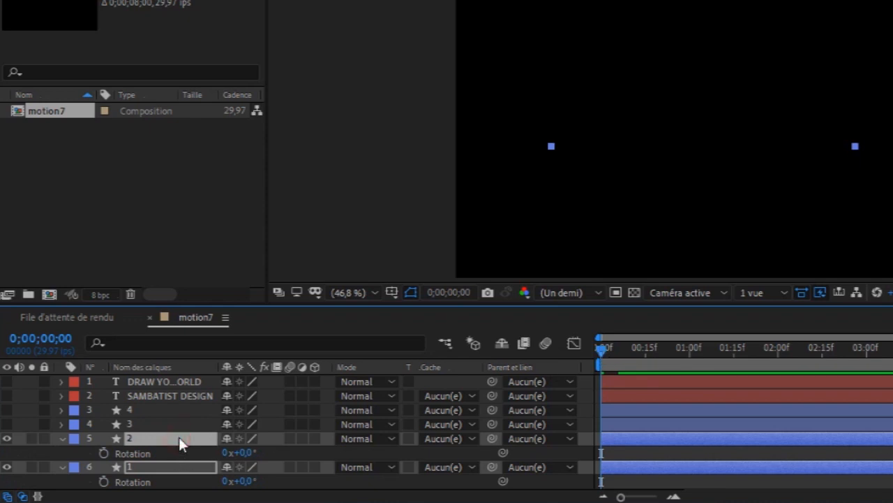
key(s)
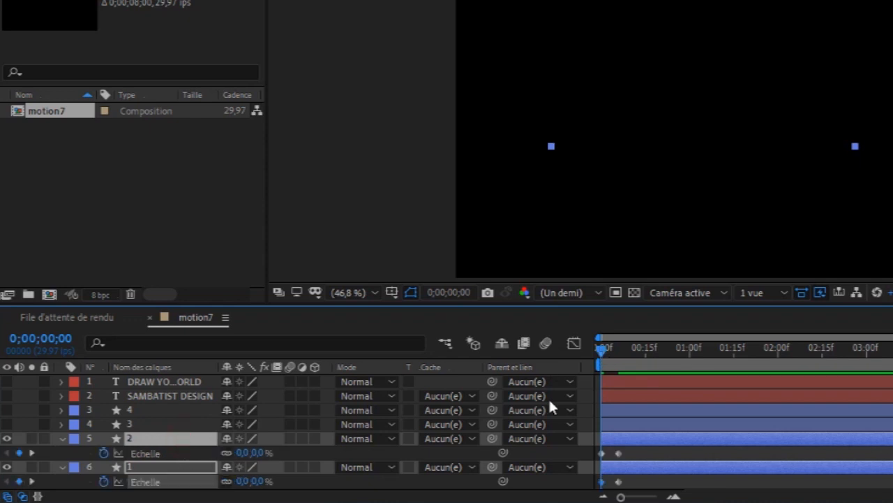
drag(602, 347, 620, 351)
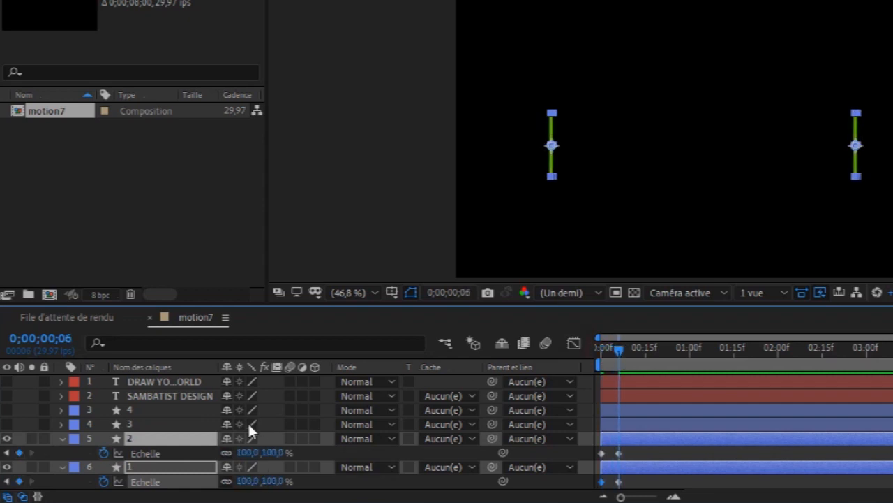
key(r)
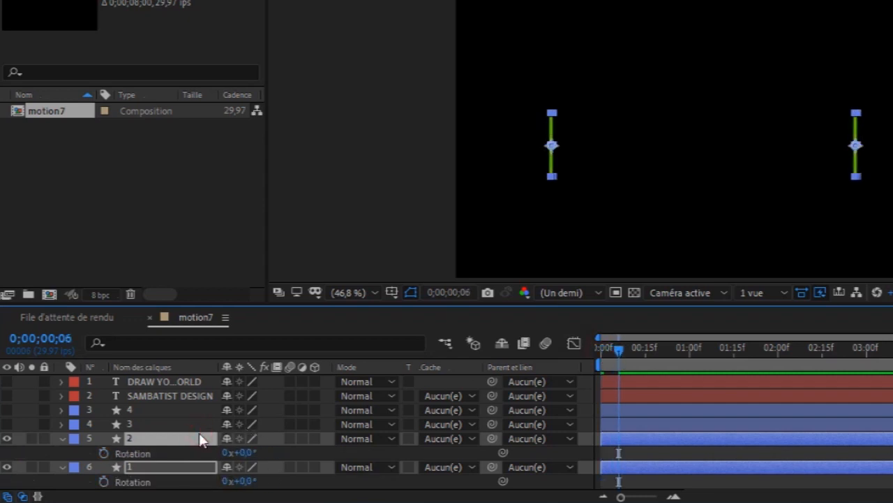
click(102, 452)
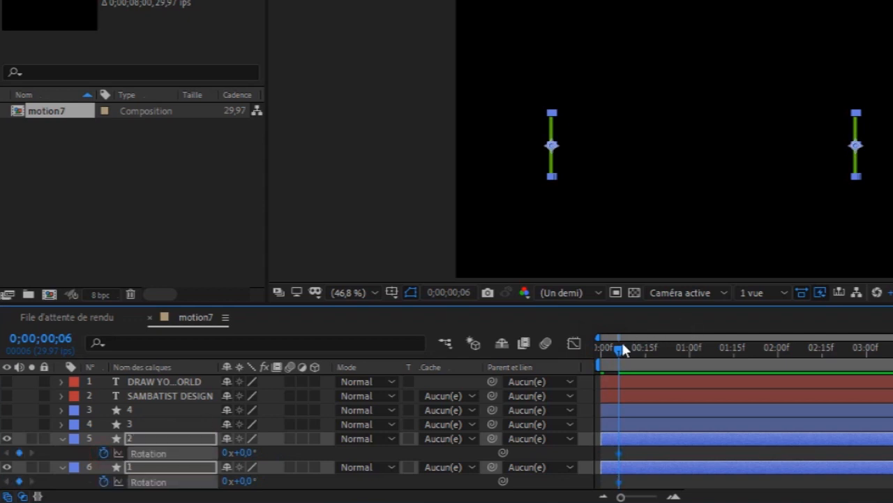
- Set the Rotation of layers 1 and 2 to 1x+56° at the start of the timeline
click(601, 360)
drag(249, 454, 468, 453)
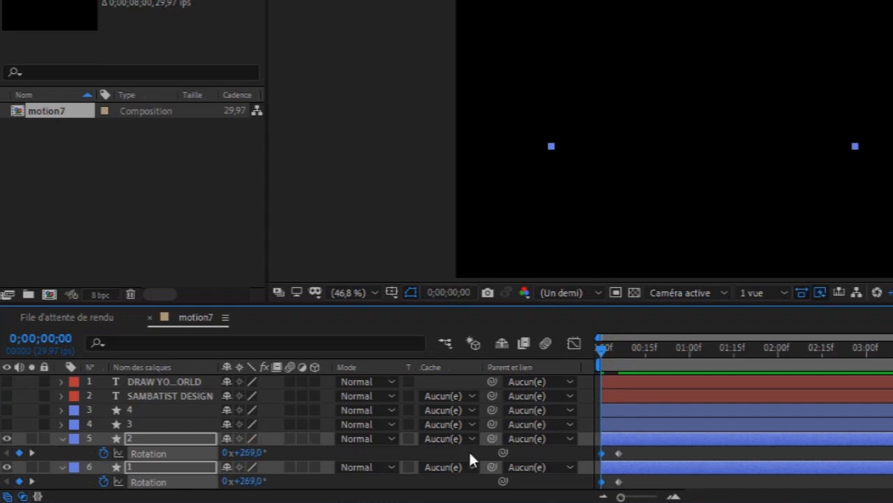
drag(283, 461, 378, 462)
- Preview the green bars' scale and rotation animation from the start of the timeline
drag(603, 347, 622, 351)
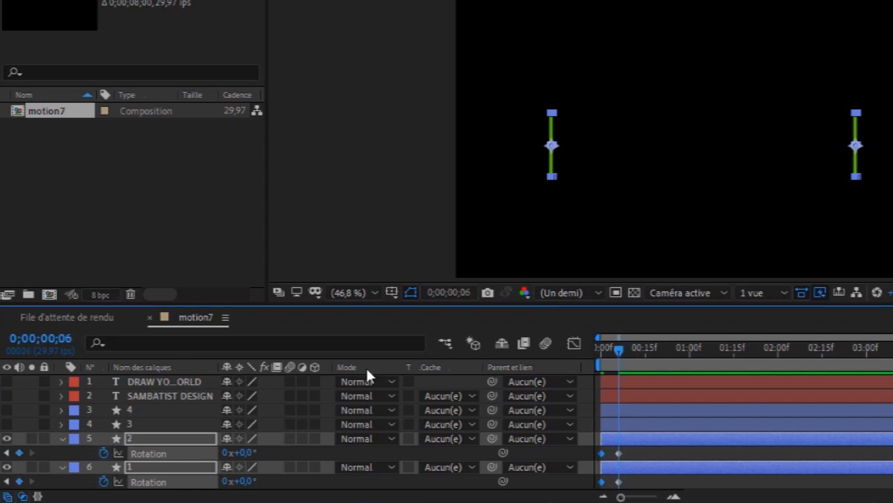
click(683, 422)
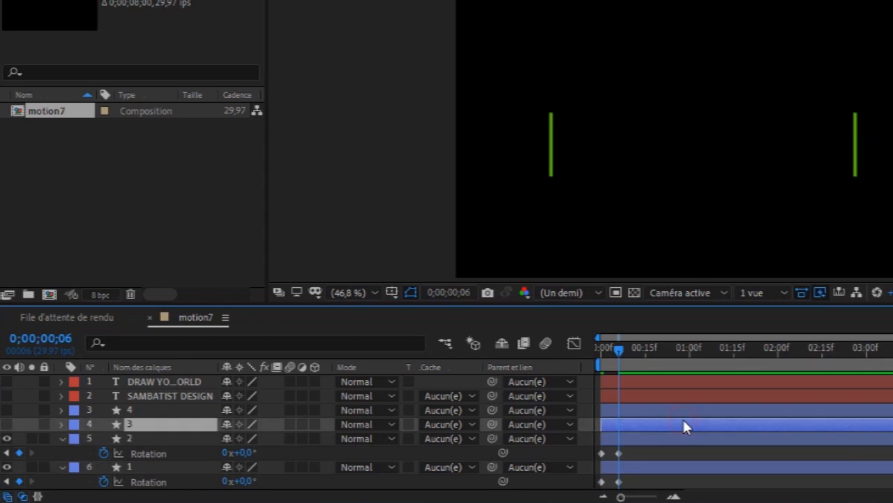
drag(620, 351, 560, 362)
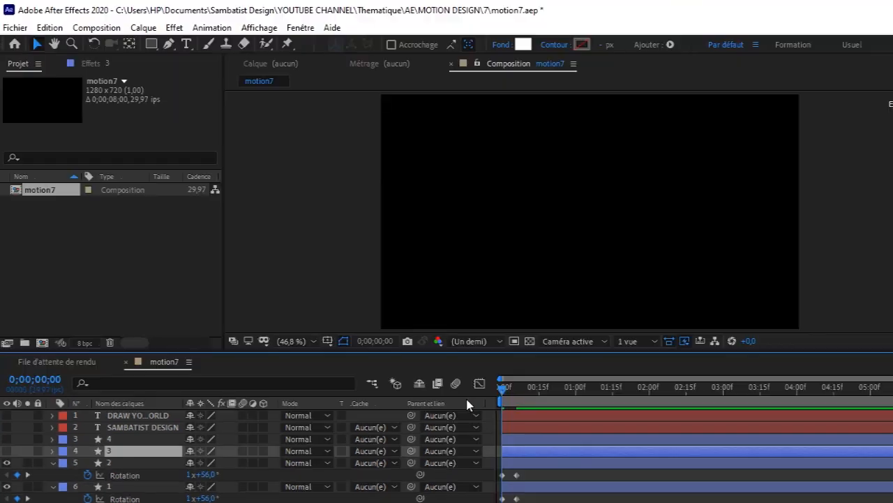
key(space)
key(space)
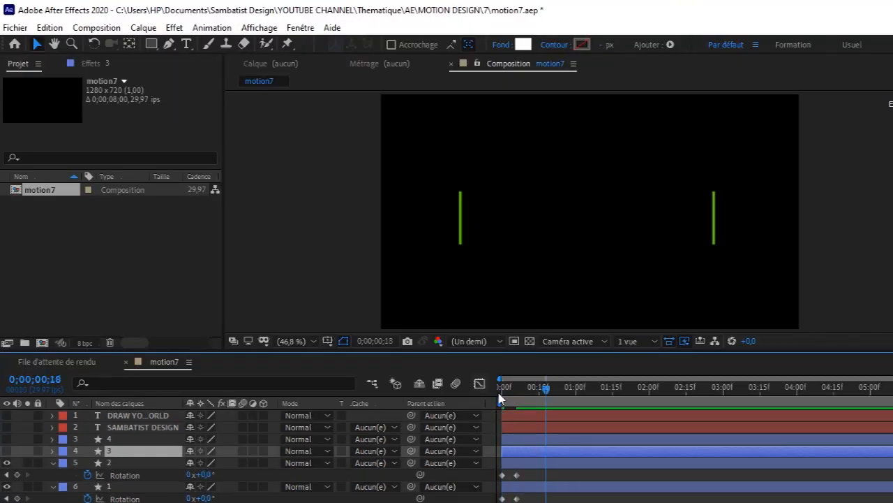
- Reveal all keyframed properties of layers 1 and 2 with the playhead at 0;00;00;06
drag(549, 392, 524, 408)
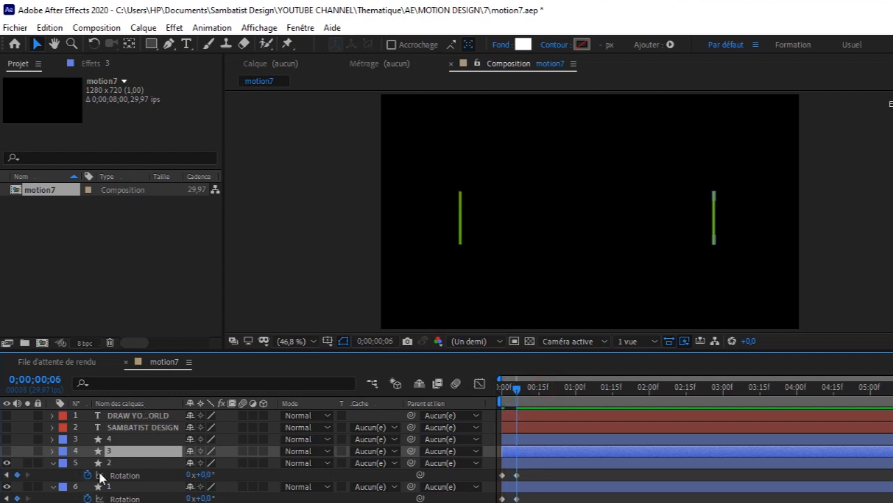
click(53, 462)
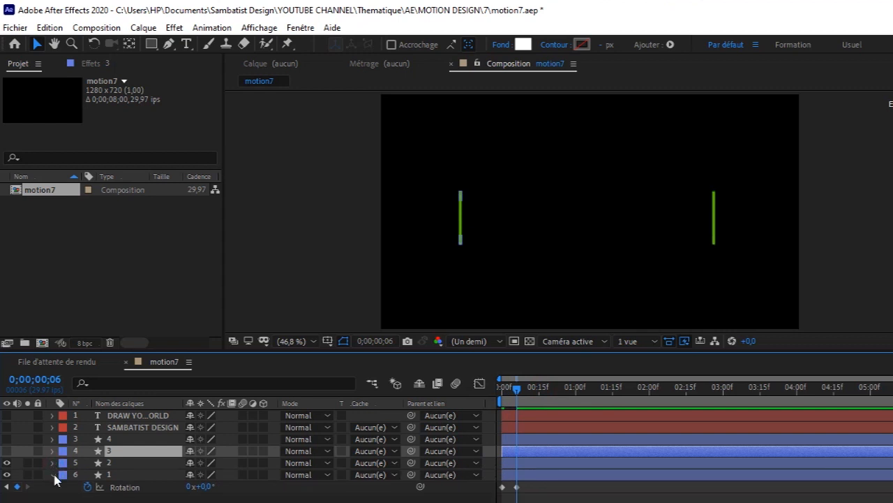
click(52, 474)
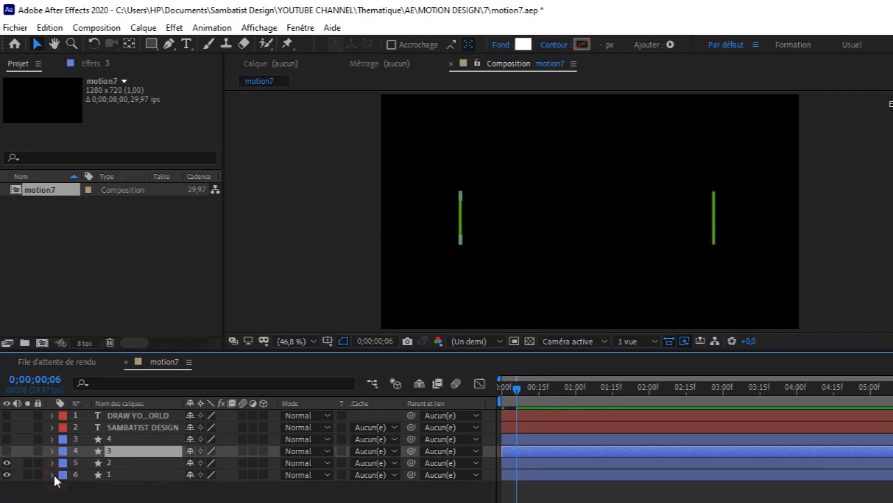
click(150, 463)
shift+click(137, 476)
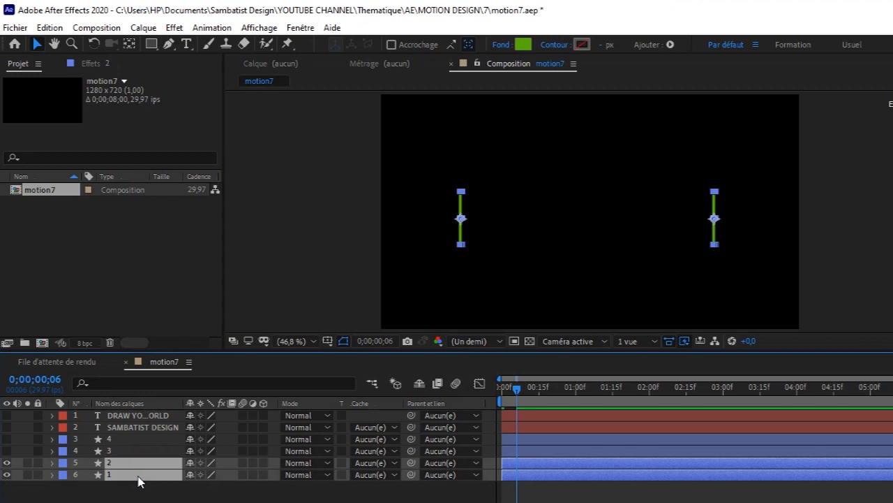
key(u)
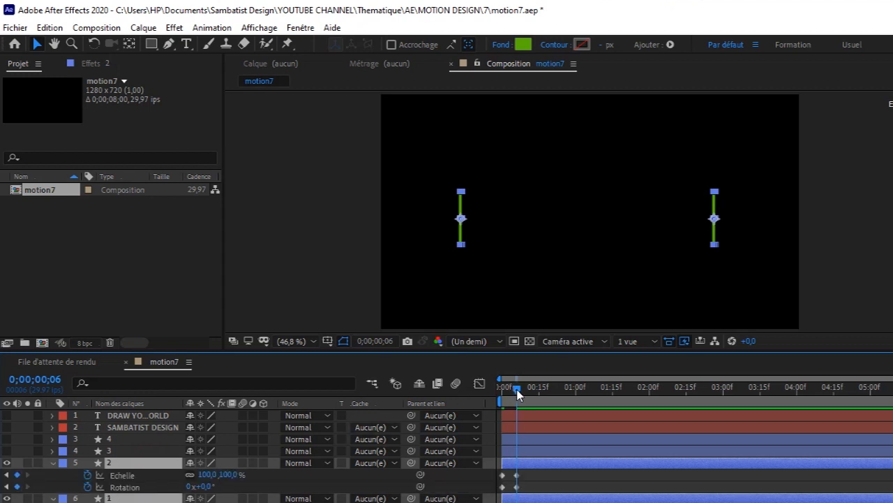
- Make the white bar layers 3 and 4 visible and collapse the properties of layers 1 and 2
click(7, 450)
click(7, 439)
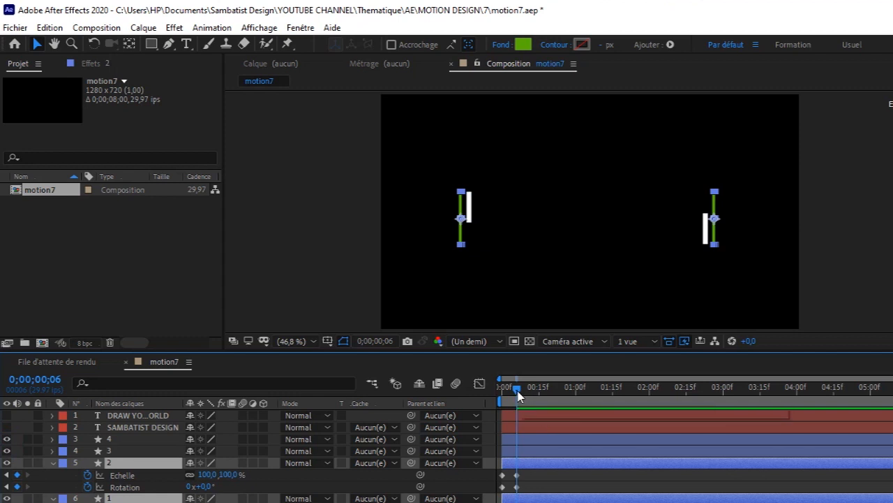
click(57, 467)
click(53, 465)
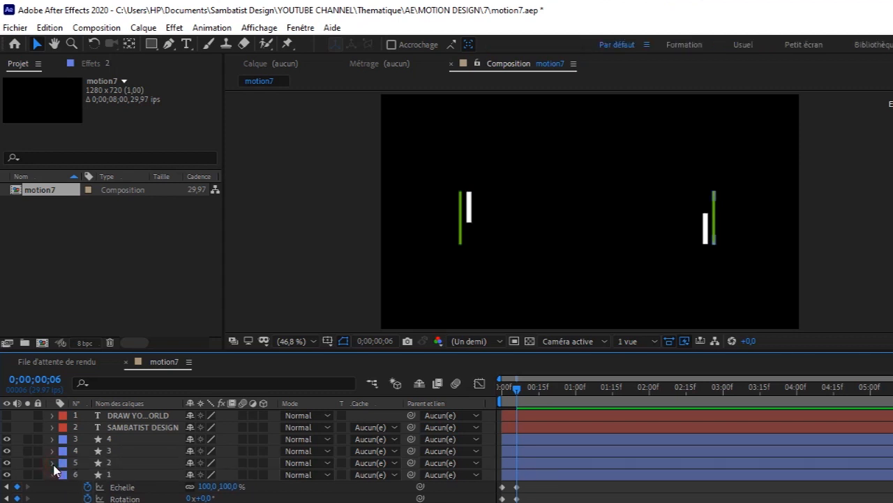
click(52, 475)
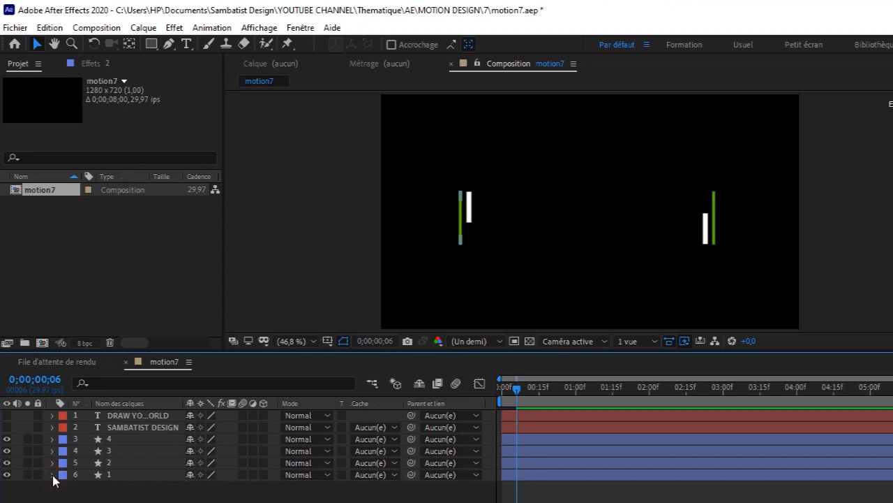
click(8, 451)
click(7, 451)
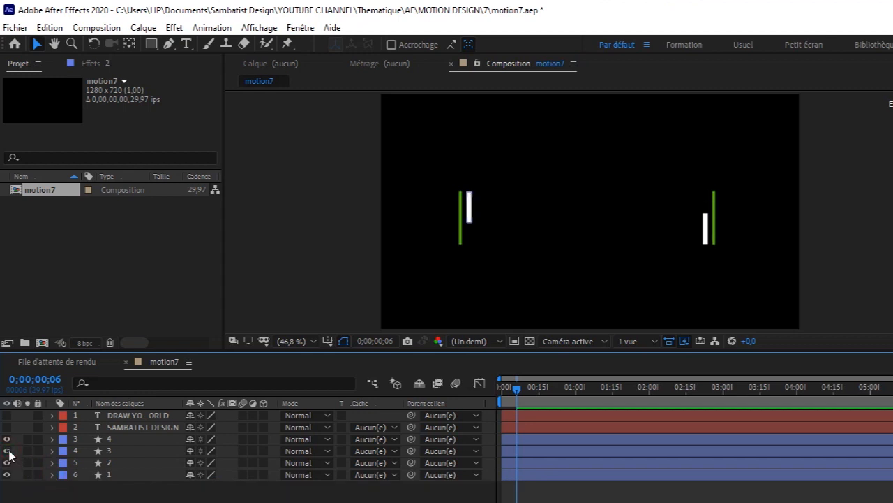
- Select the green bar layers 1 and 2 and expand their Scale and Rotation keyframes for timing reference
click(130, 450)
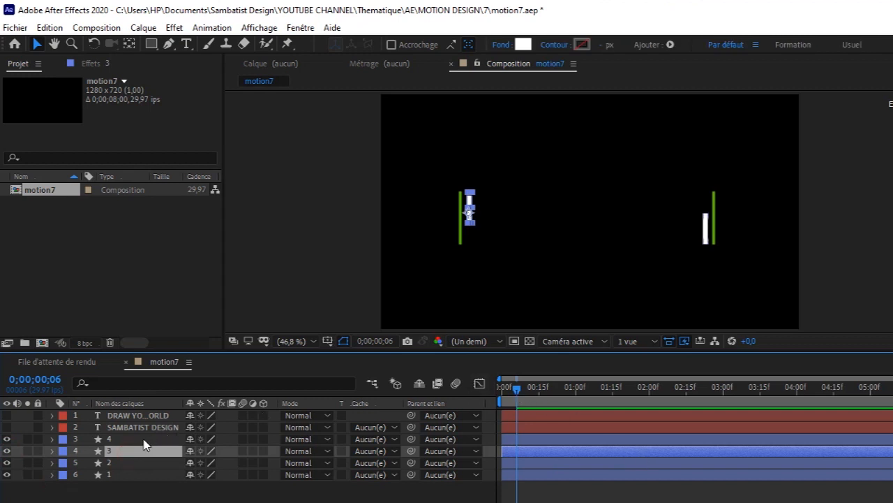
ctrl+click(144, 439)
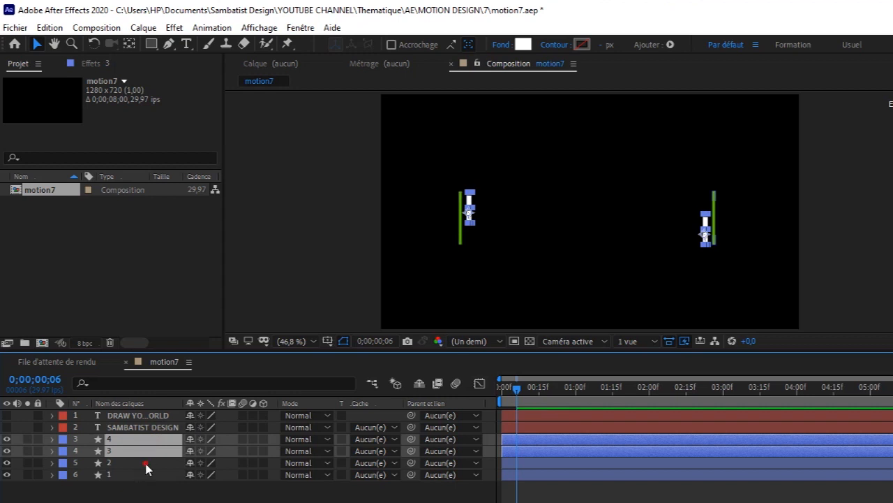
click(144, 464)
ctrl+click(142, 476)
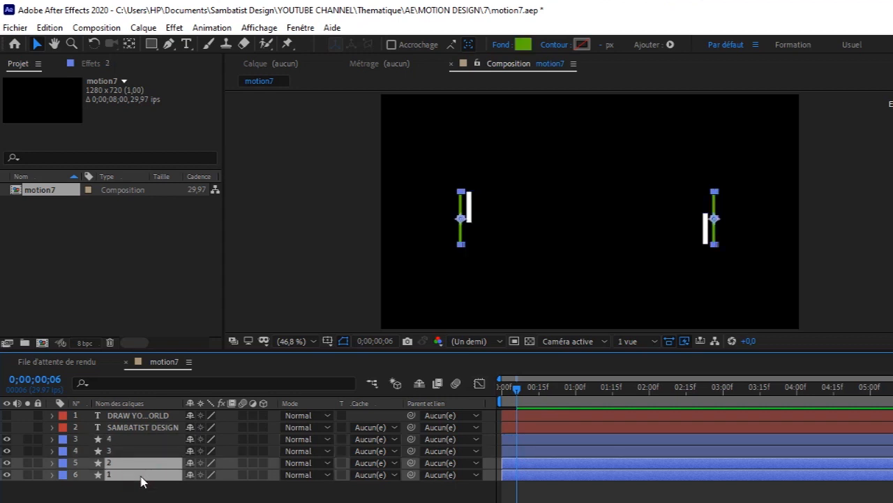
key(u)
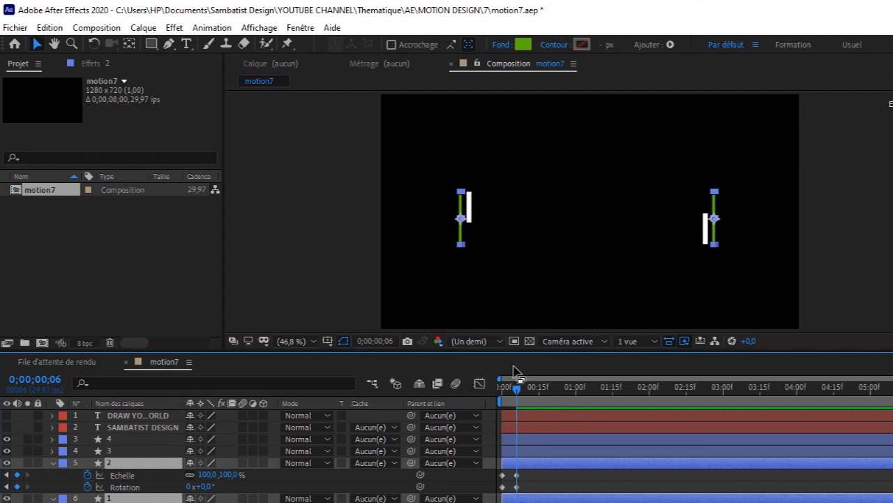
- Add Scale keyframes to layers 3 and 4 at 0;00;00;09
drag(519, 395, 513, 395)
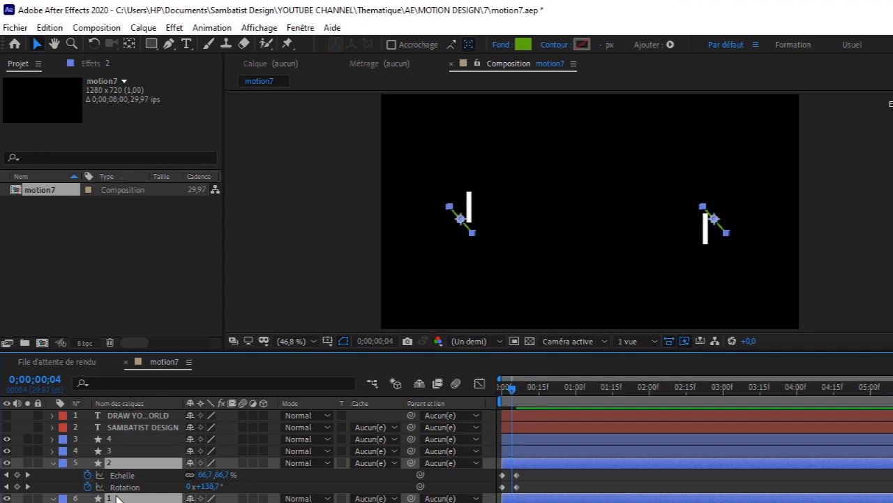
drag(514, 396, 529, 397)
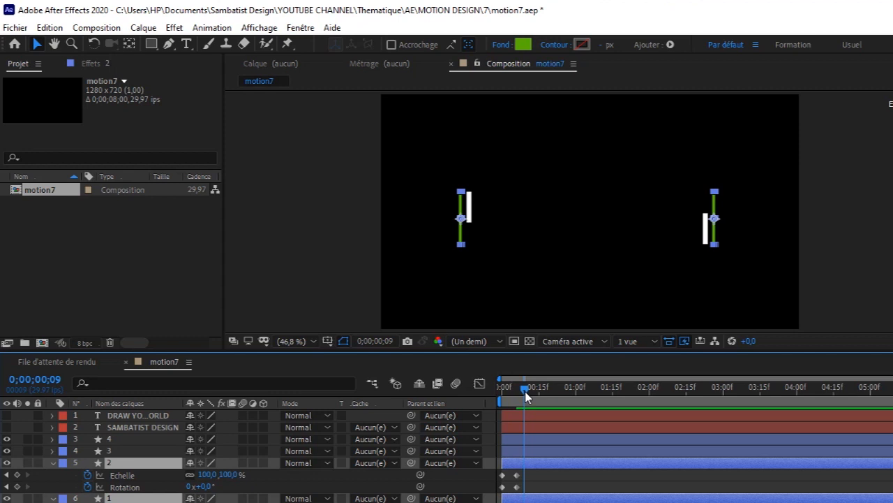
click(134, 450)
click(139, 439)
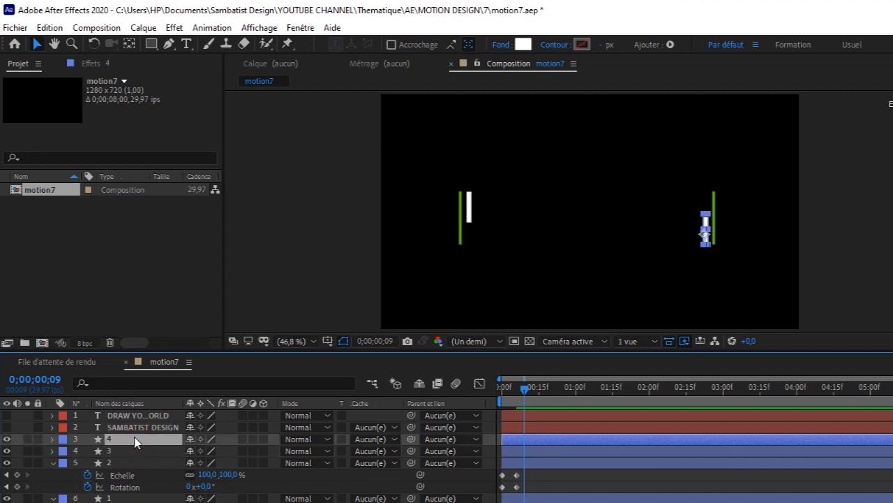
shift+click(132, 451)
key(s)
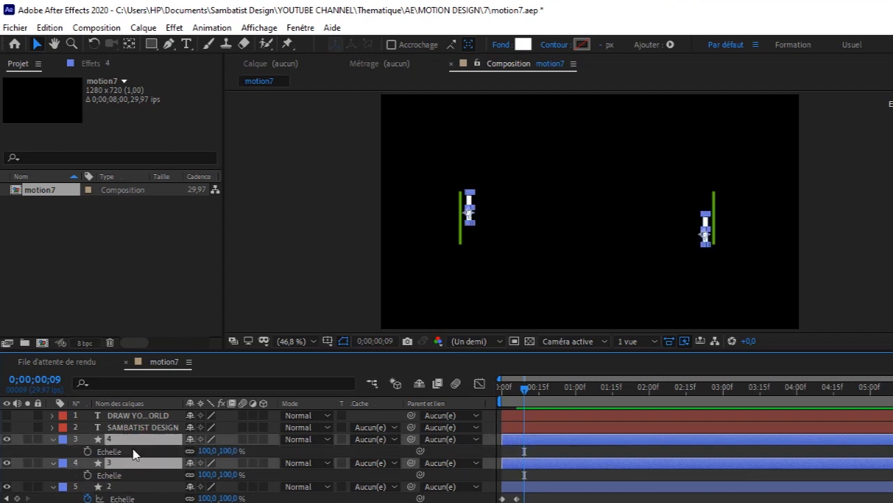
click(89, 452)
- Set the Scale of layers 3 and 4 to 0% at 0;00;00;05
drag(526, 393, 514, 398)
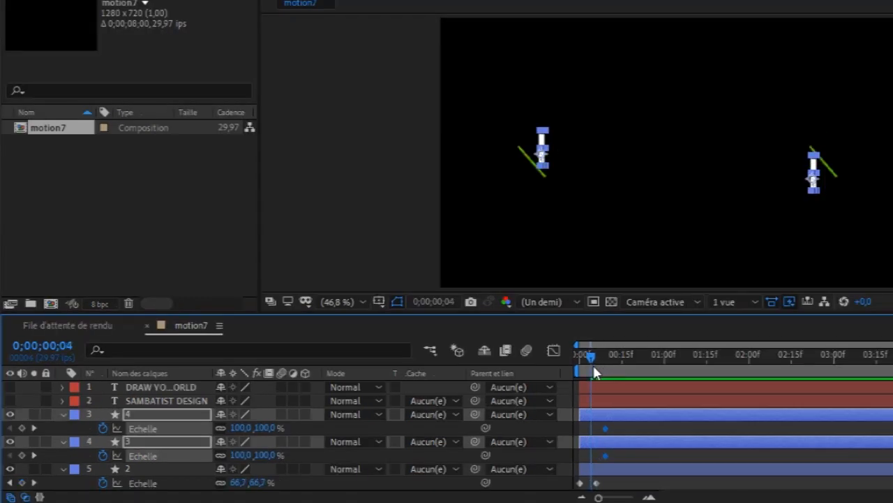
drag(594, 368, 592, 368)
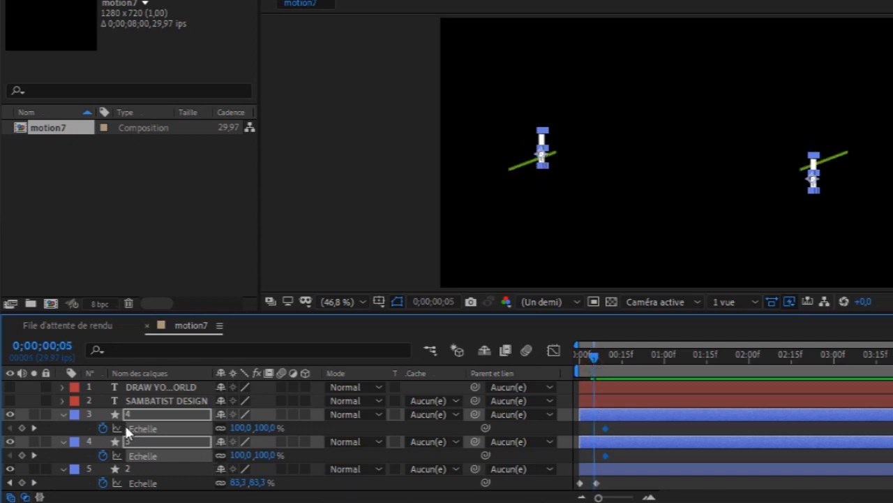
click(245, 427)
text(0)
key(Return)
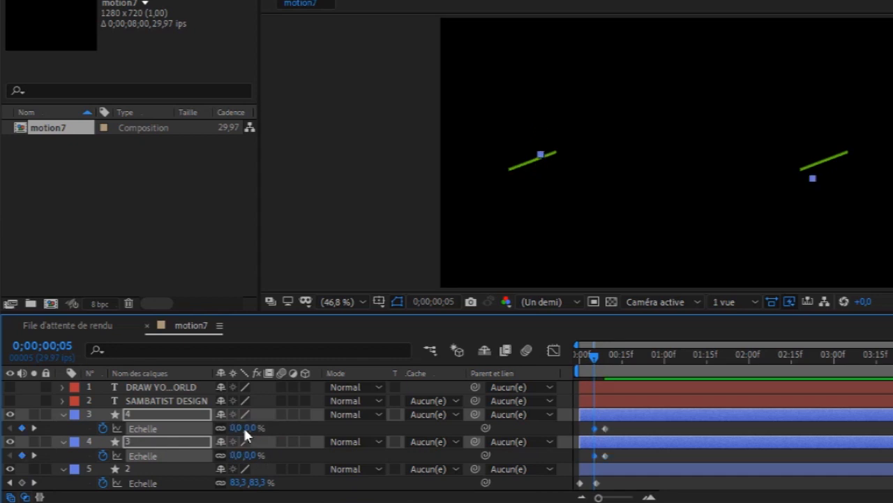
- Add Rotation keyframes to layers 3 and 4 at 0;00;00;09
drag(589, 354, 606, 380)
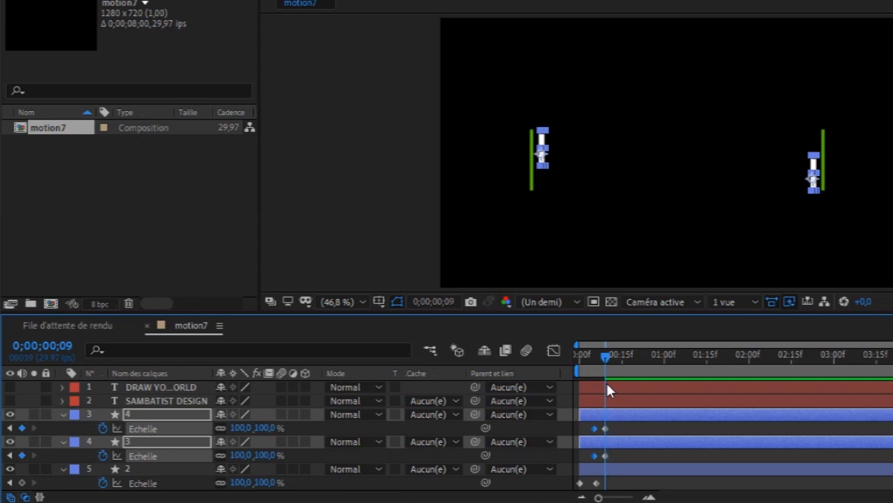
click(170, 416)
key(r)
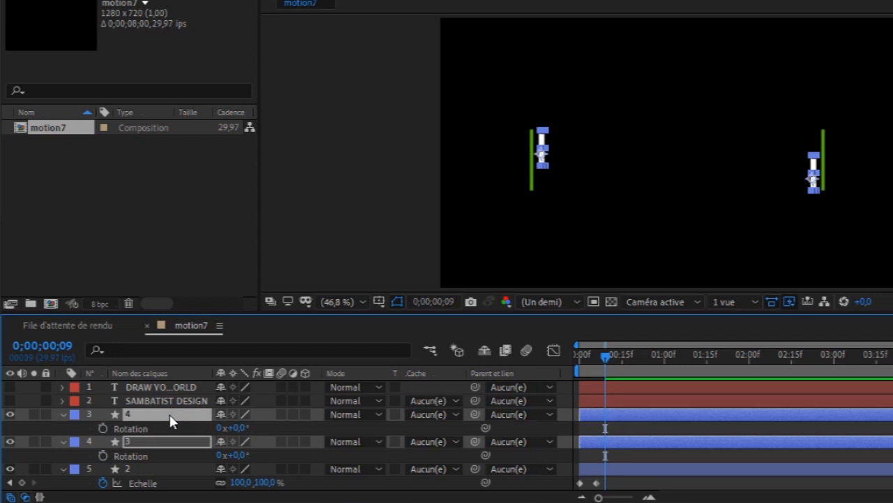
click(102, 428)
- Show Scale alongside Rotation for layers 3 and 4 and set their Rotation to 237° at 0;00;00;05
drag(604, 356, 596, 356)
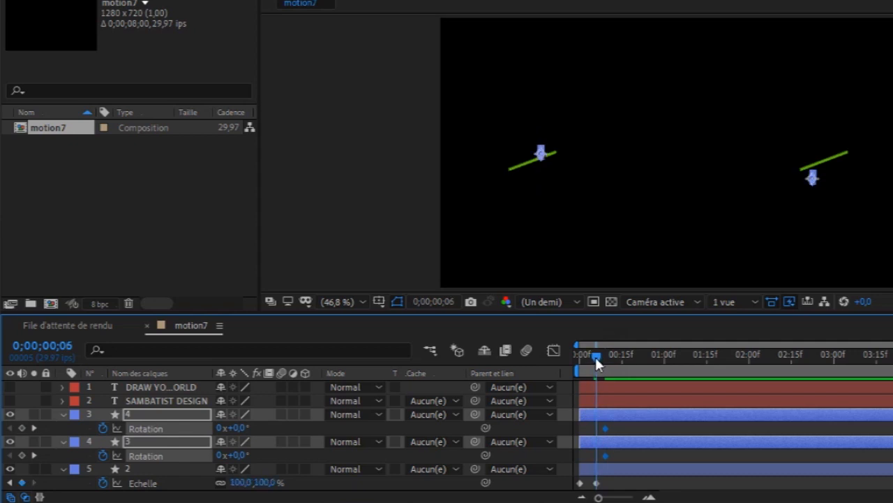
click(168, 412)
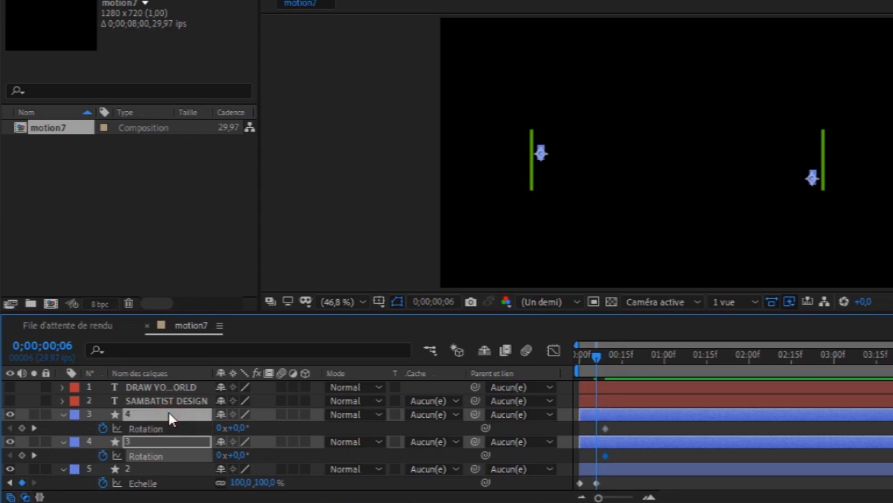
key(shift+s)
mouse_move(594, 353)
mouse_down()
mouse_move(604, 353)
mouse_move(594, 363)
mouse_up()
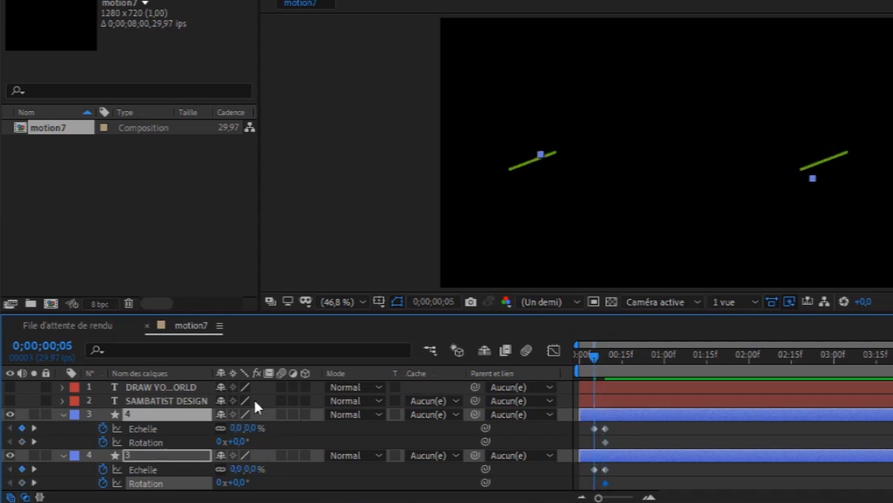
drag(238, 441, 604, 363)
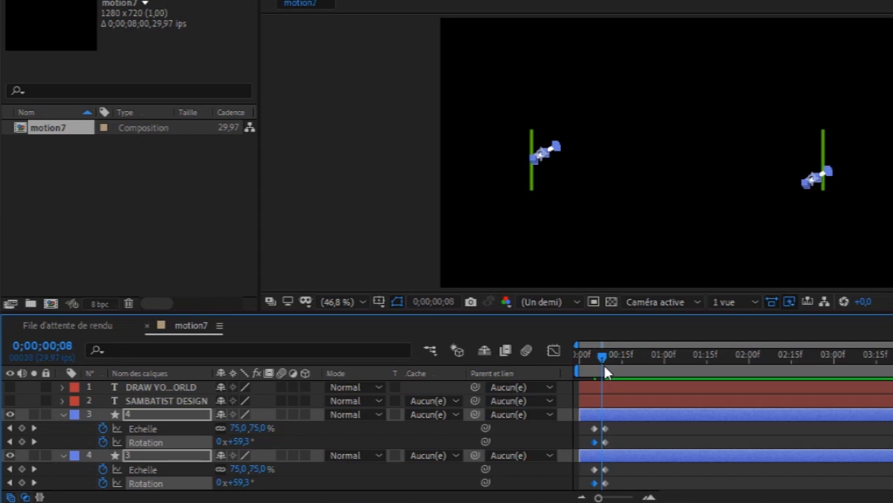
- Reveal the keyframes of layers 1 to 4 and preview the bars' animation from the start of the timeline
click(63, 414)
click(63, 443)
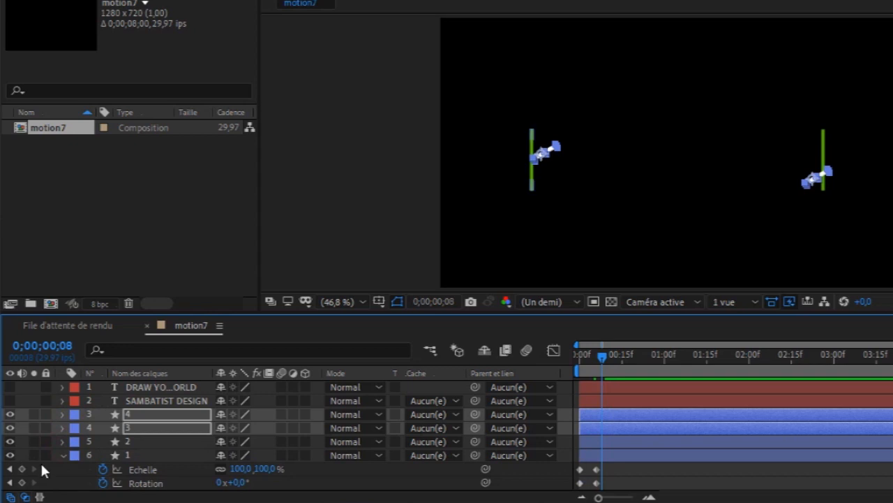
click(63, 454)
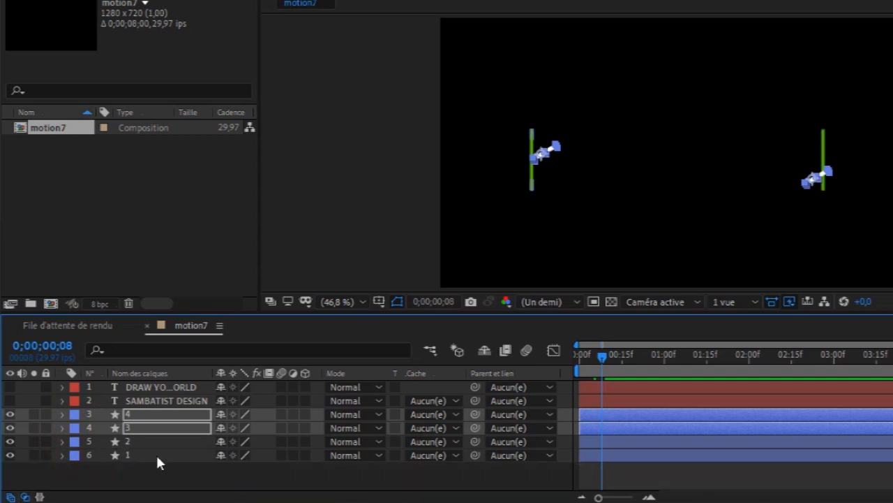
shift+click(156, 455)
key(u)
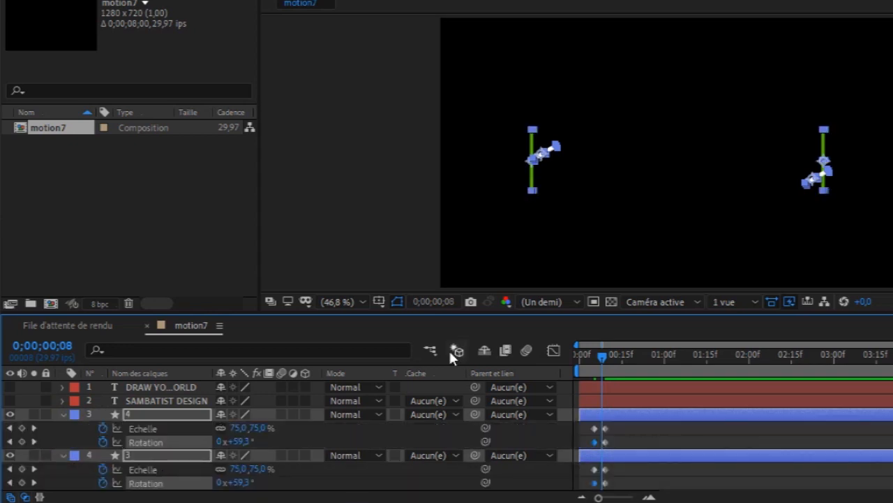
drag(599, 358, 535, 369)
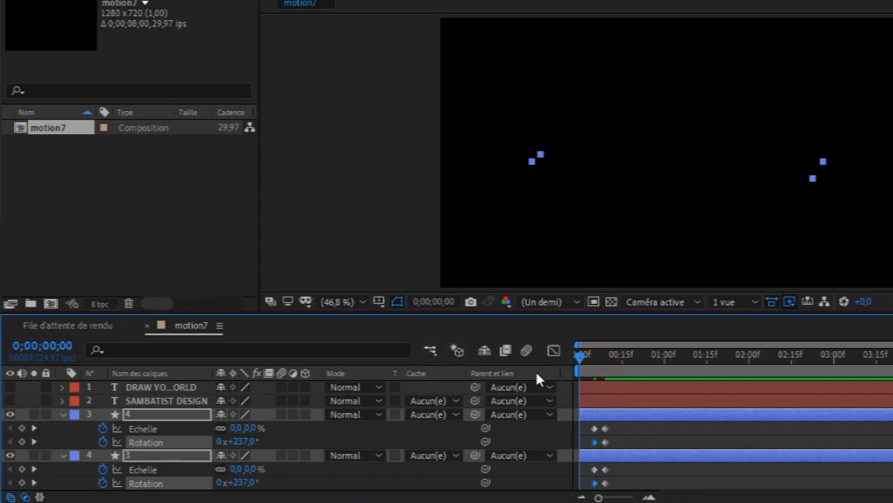
key(space)
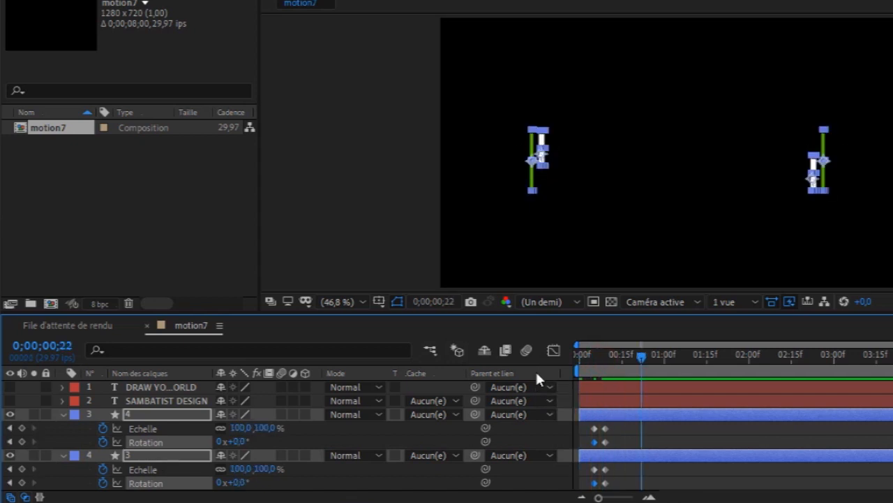
- Return the playhead to 0;00;00;12 and make the SAMBATIST DESIGN text layer visible
drag(642, 353, 613, 368)
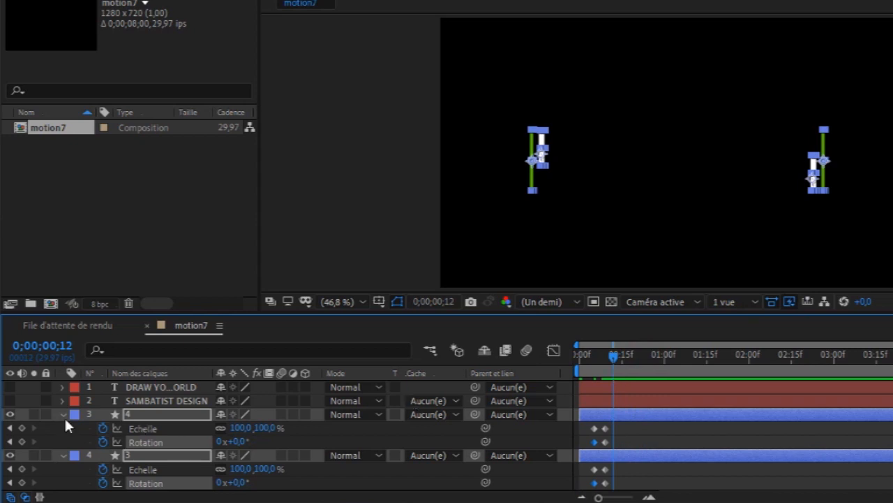
click(146, 402)
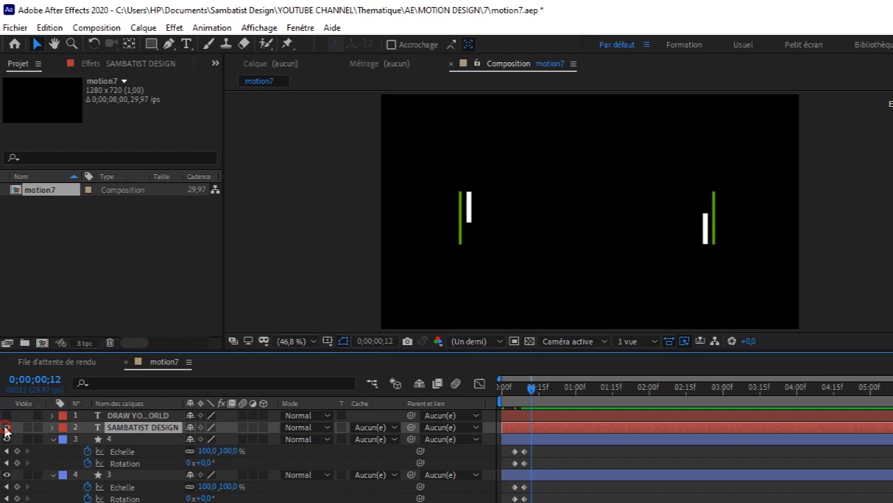
click(7, 426)
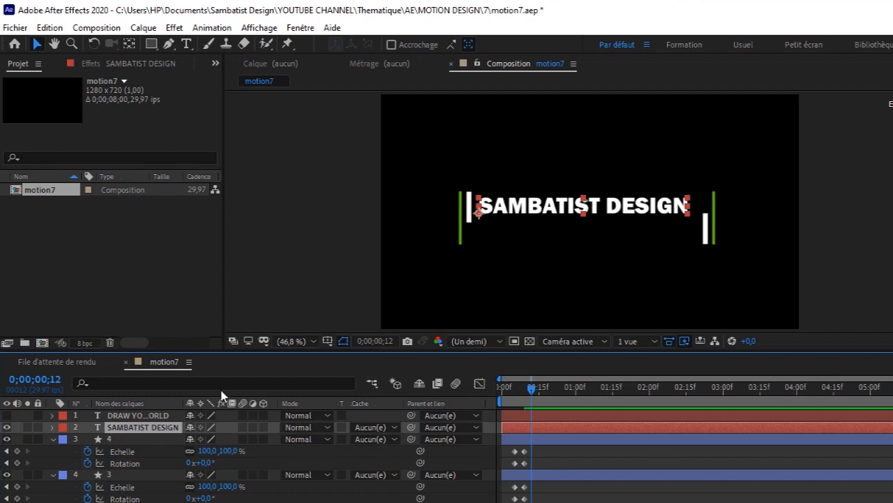
- Draw a closed four-point mask with the Pen tool on SAMBATIST DESIGN, from the left white bar's inner edge out past the composition's left side
click(171, 44)
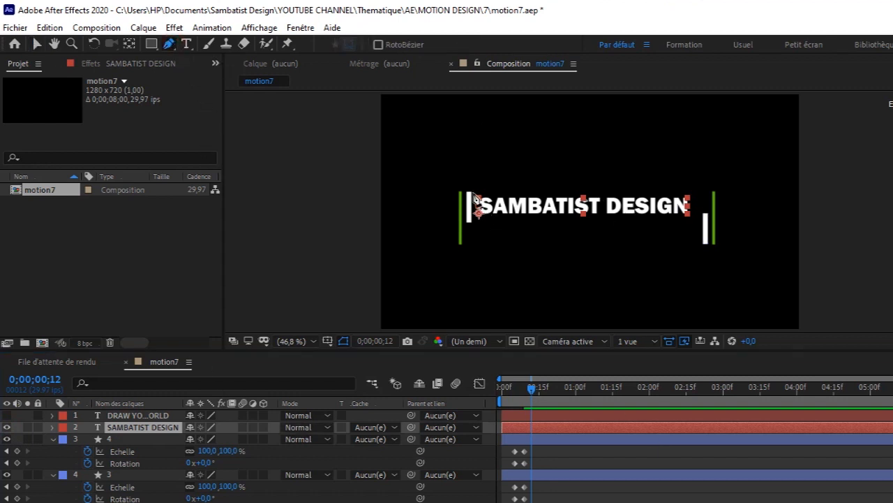
click(473, 194)
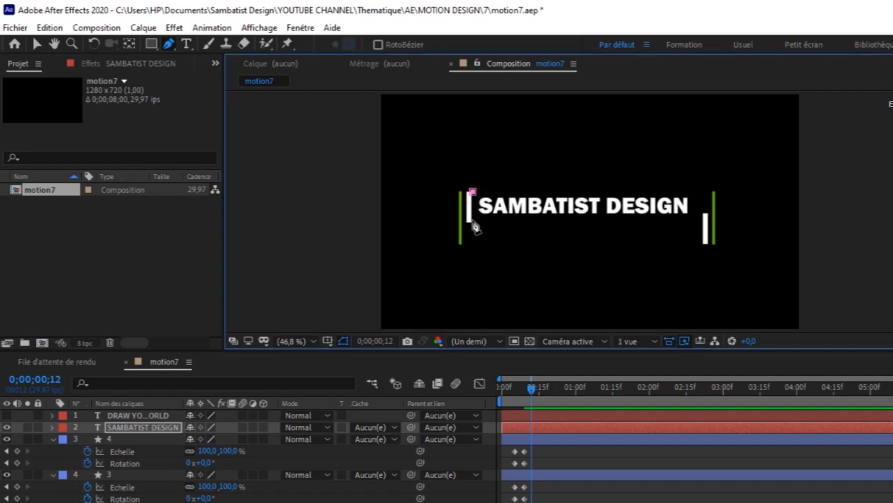
click(473, 223)
click(240, 228)
click(245, 172)
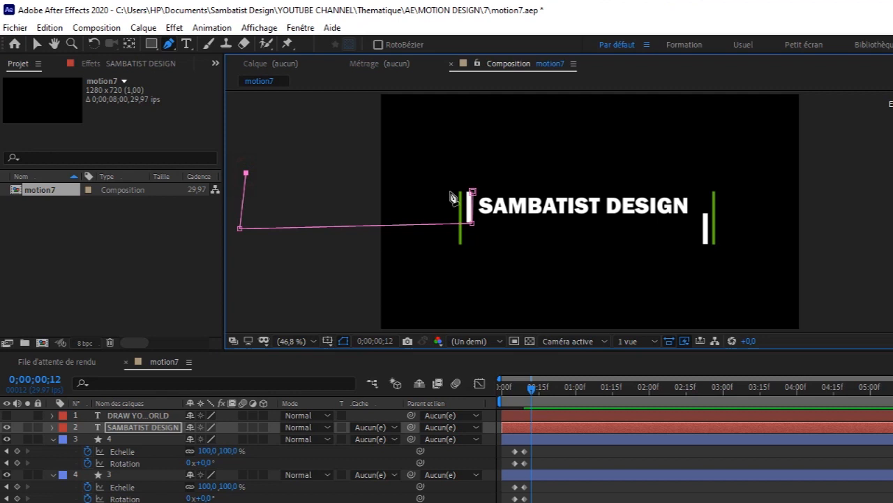
click(473, 192)
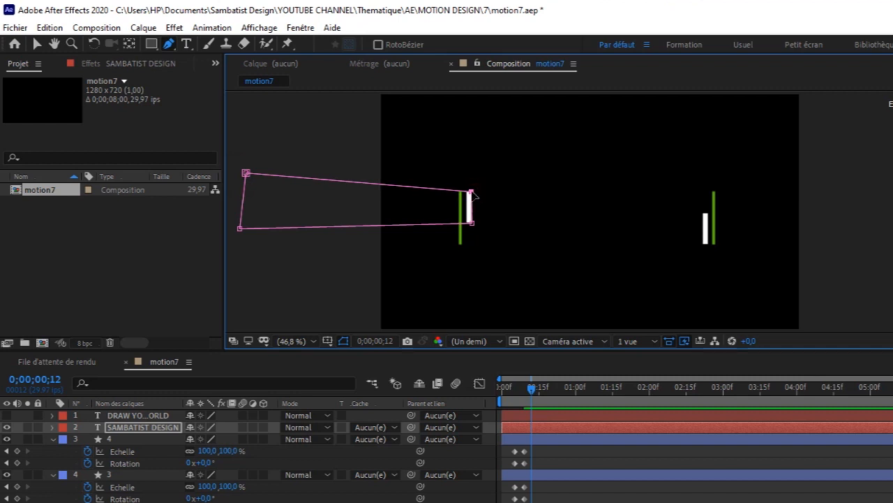
- Invert the mask on the SAMBATIST DESIGN layer and collapse its mask properties
click(53, 427)
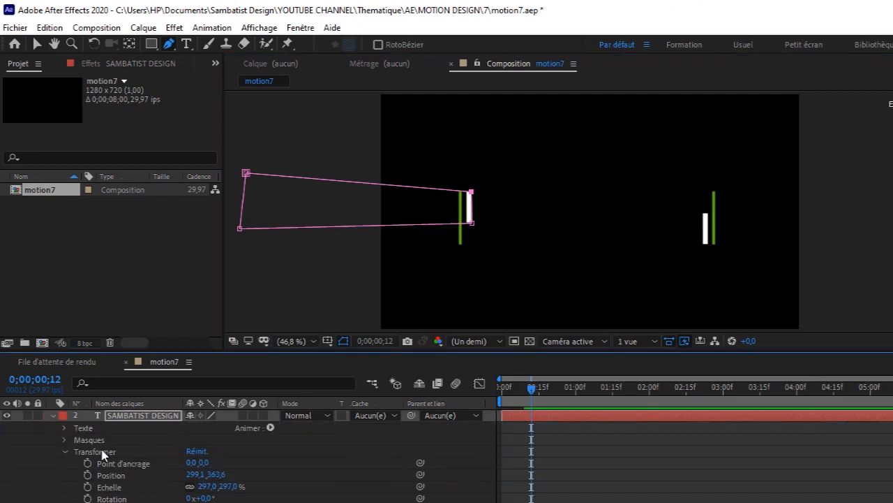
click(65, 451)
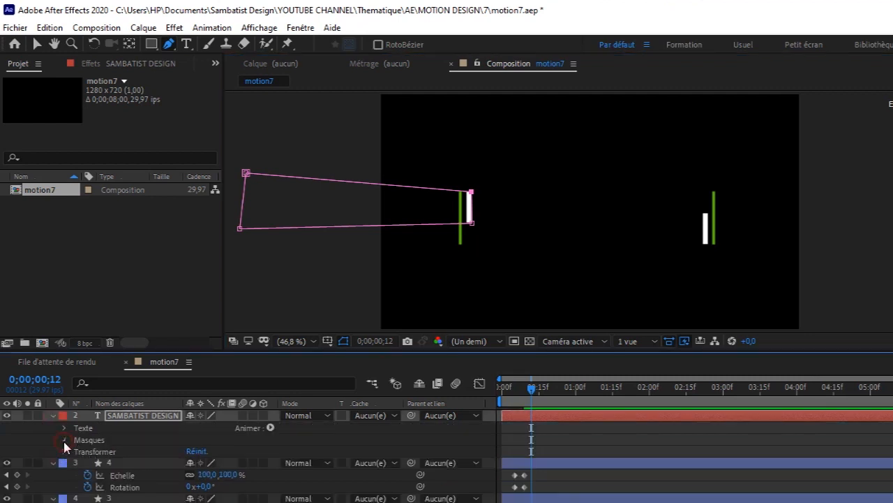
click(64, 440)
click(240, 450)
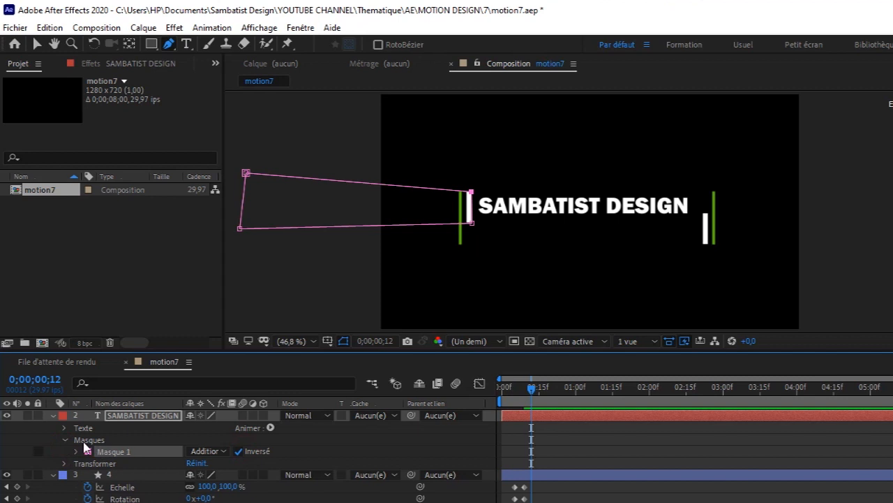
click(65, 441)
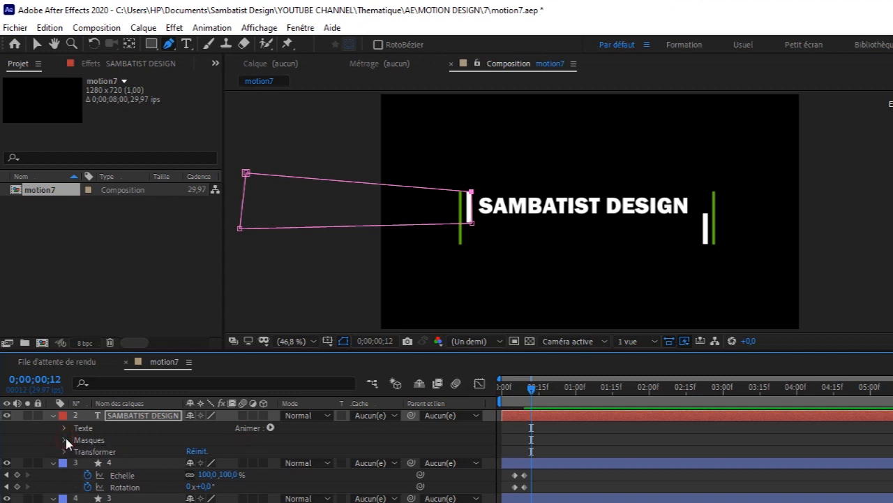
- Add a Position text animator to SAMBATIST DESIGN and set its first Position keyframe at 0;00;00;17
click(270, 427)
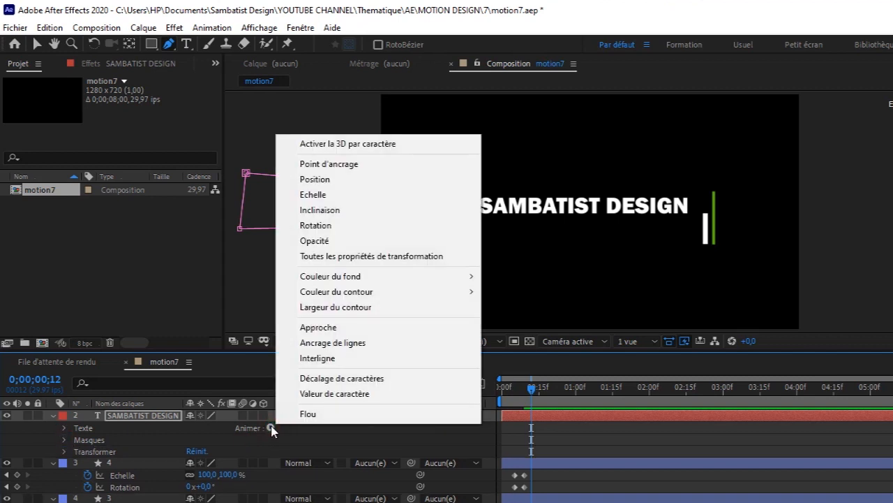
click(338, 180)
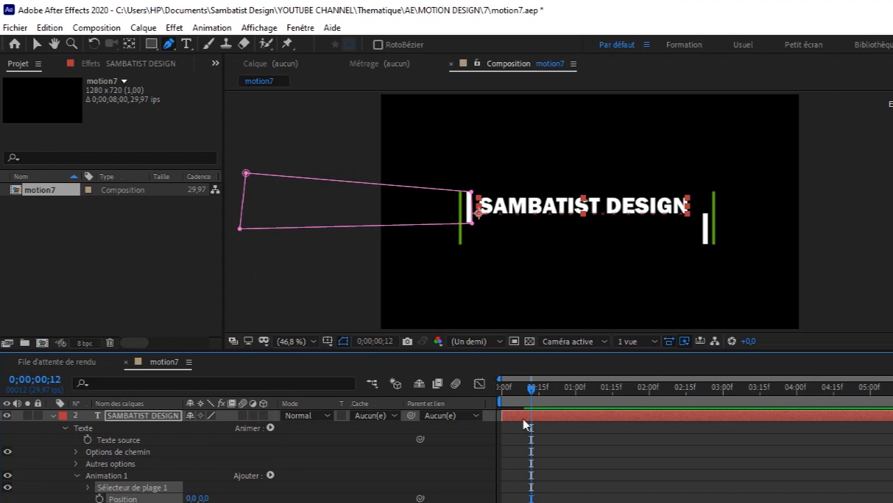
scroll(631, 399, down, 5)
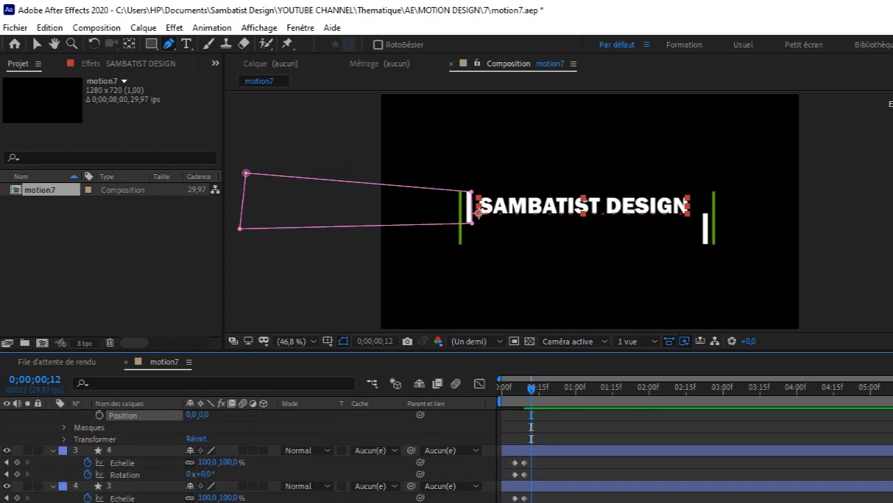
drag(532, 389, 548, 394)
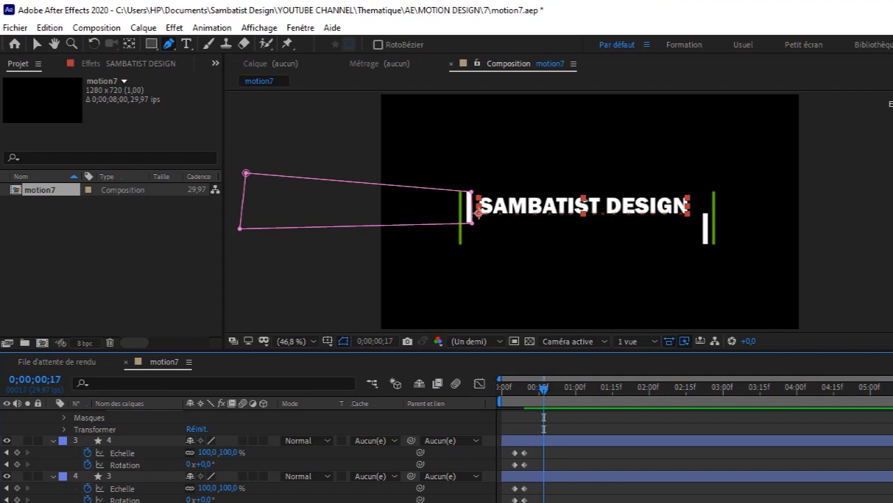
scroll(328, 474, up, 4)
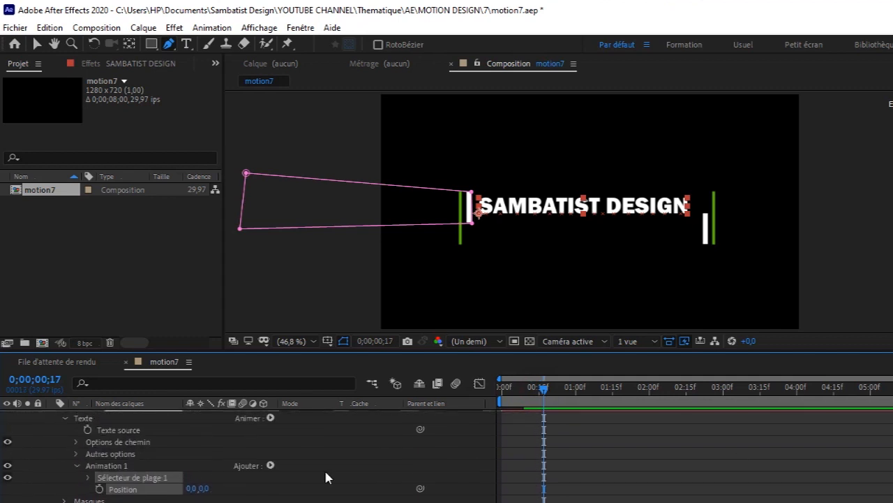
click(99, 488)
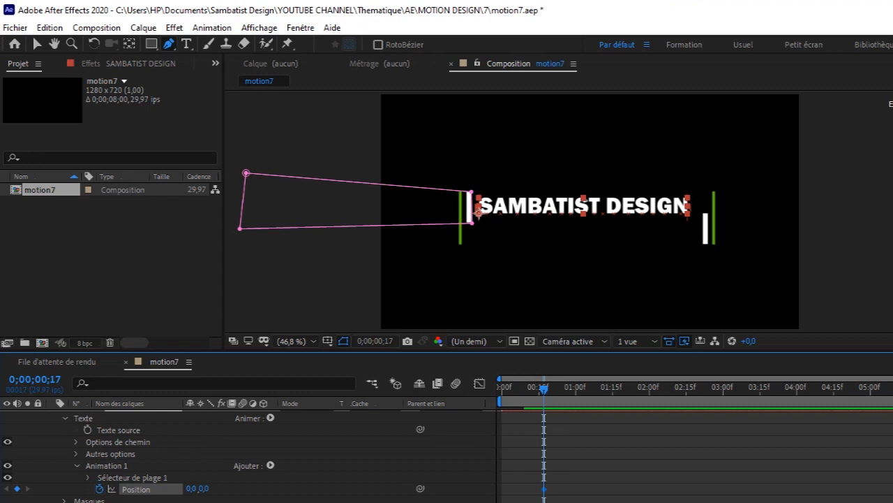
- Set the SAMBATIST DESIGN animator's Position to -254,0, 0,0 at 0;00;00;11
scroll(744, 455, down, 5)
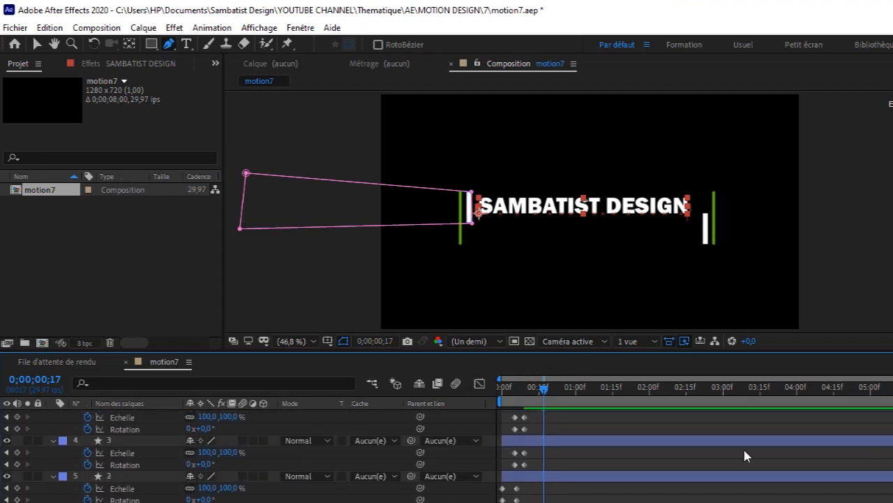
scroll(709, 432, up, 4)
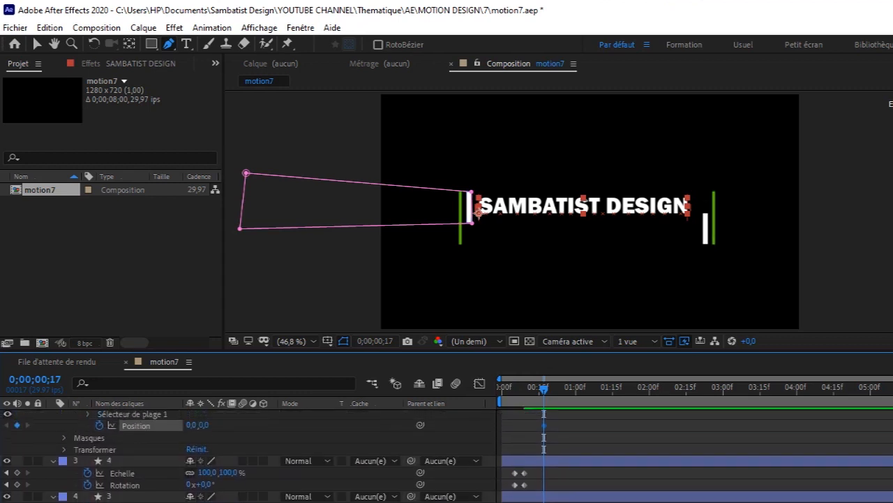
click(529, 392)
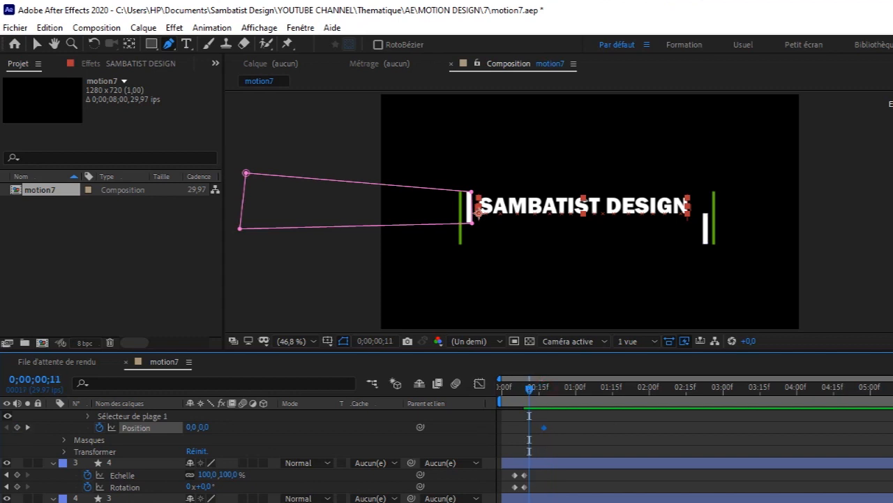
scroll(698, 454, up, 3)
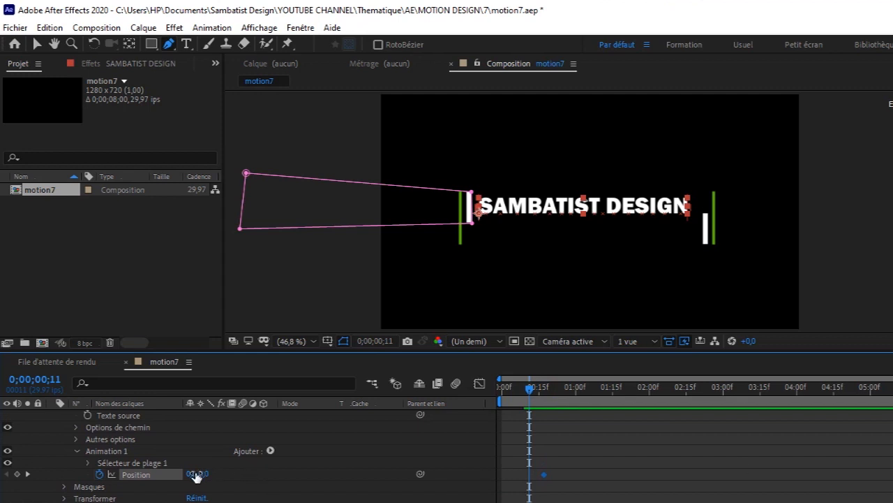
drag(197, 474, 22, 474)
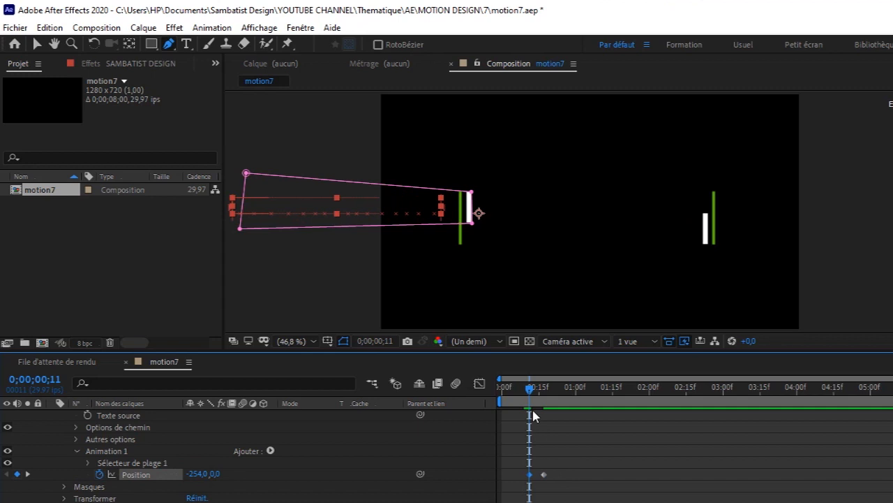
- Move the ending Position keyframe of SAMBATIST DESIGN to 0;00;00;23 and preview the text sliding in
drag(530, 388, 549, 409)
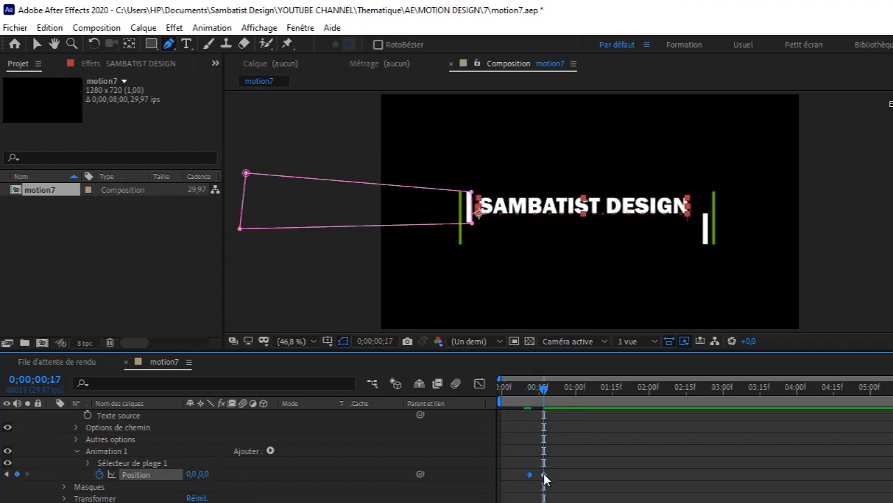
drag(547, 479, 558, 479)
drag(554, 395, 561, 400)
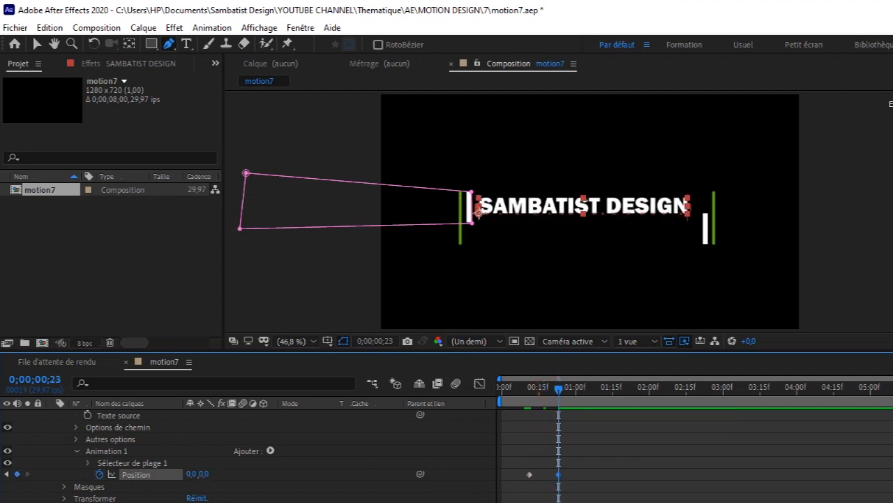
drag(560, 398, 526, 403)
key(space)
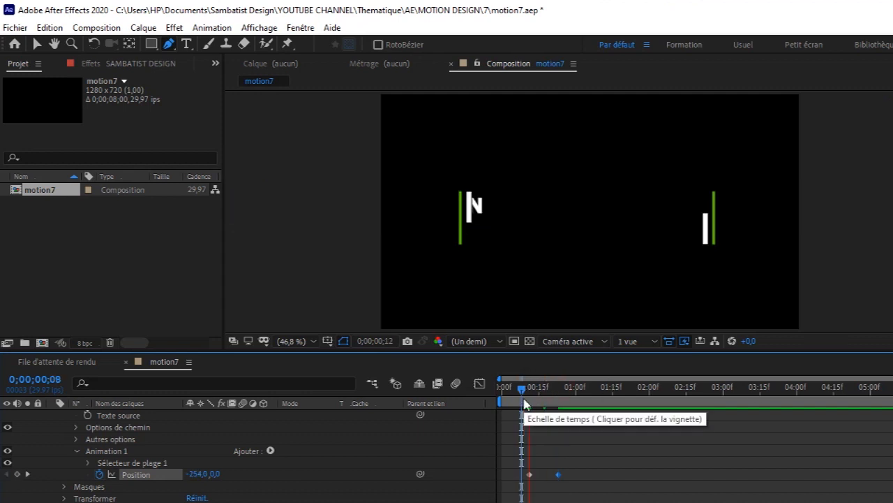
click(562, 399)
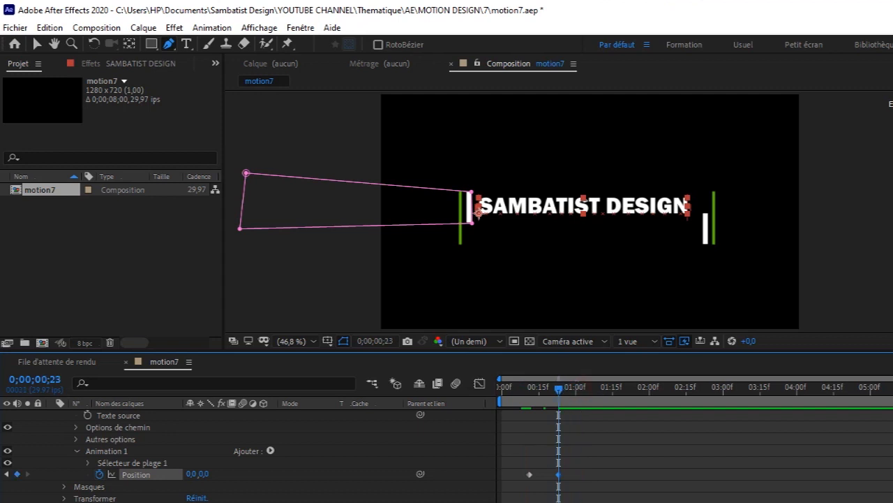
- Move the ending Position keyframe of SAMBATIST DESIGN to 0;00;00;24, preview the slide-in and return the playhead to that frame
scroll(251, 454, up, 1)
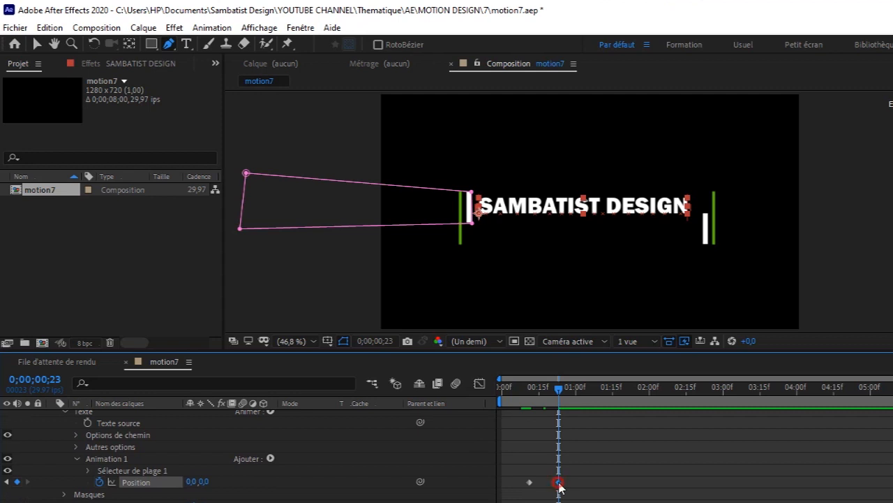
drag(558, 482, 562, 482)
drag(559, 391, 525, 407)
key(space)
key(space)
drag(574, 393, 562, 396)
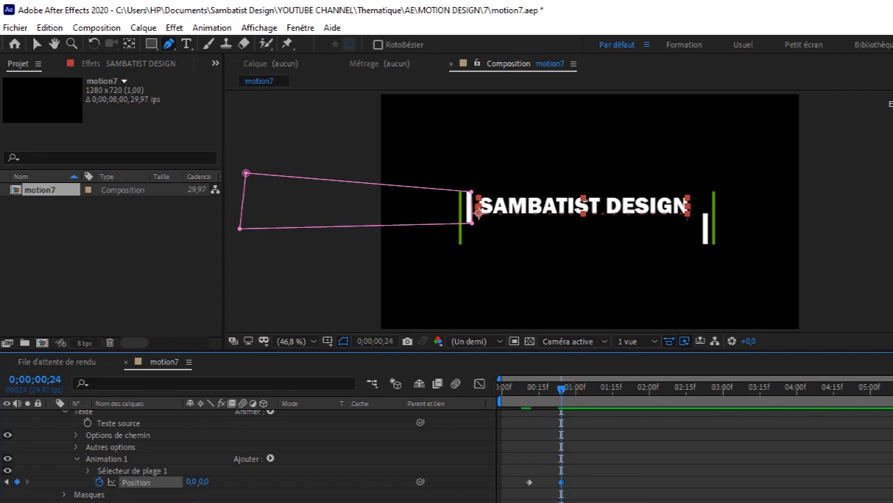
- Collapse the SAMBATIST DESIGN layer's properties and make the DRAW YOUR WORLD text layer visible
scroll(251, 453, up, 2)
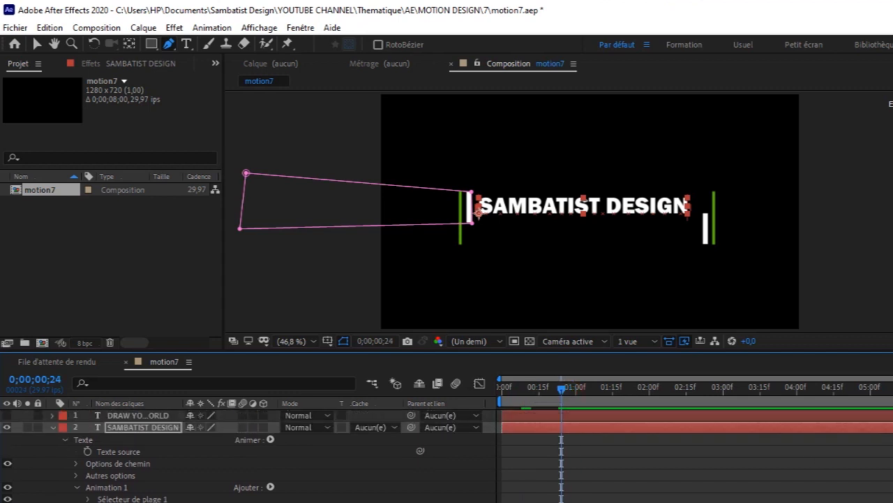
click(53, 427)
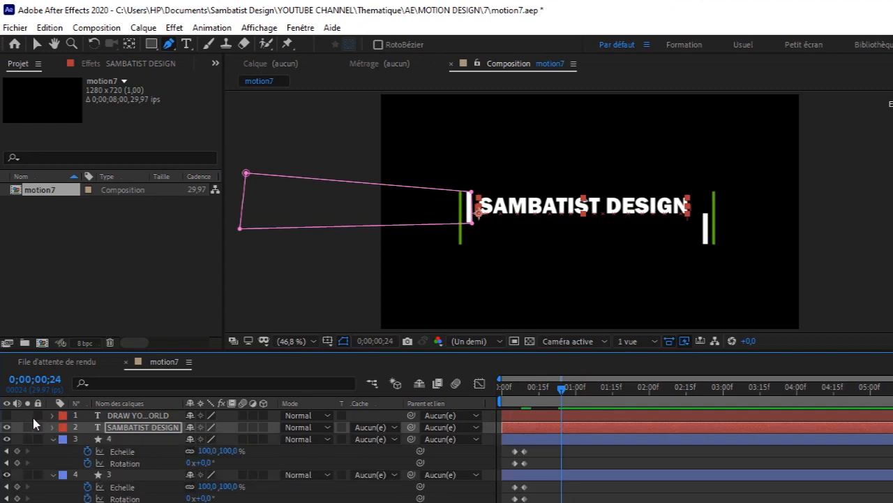
click(7, 416)
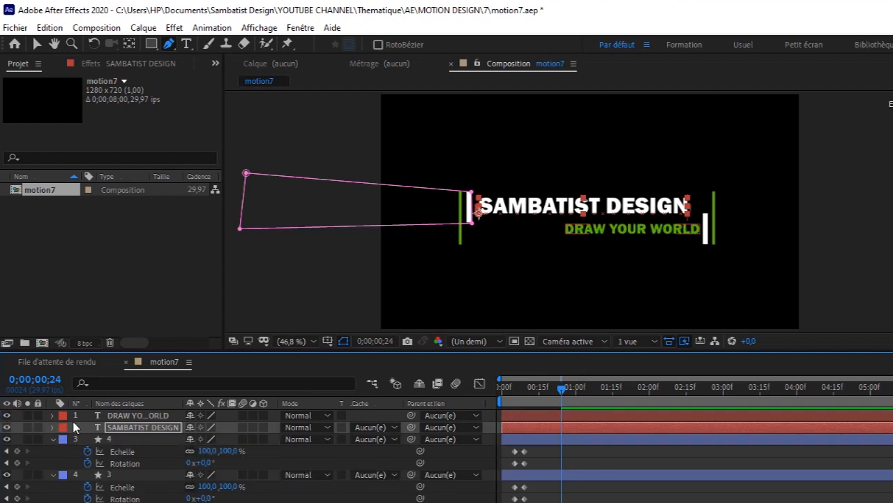
- Draw a closed four-point mask on DRAW YOUR WORLD, from the right white bar's inner edge out past the composition's right side
click(134, 416)
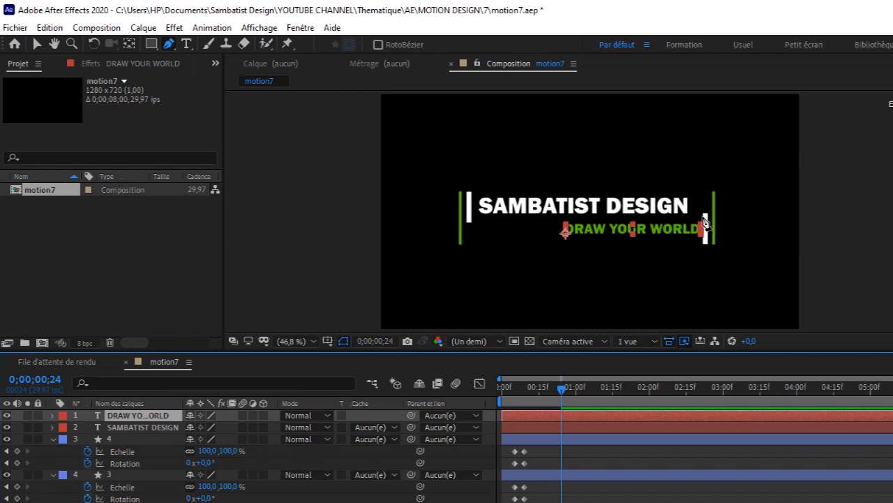
click(703, 215)
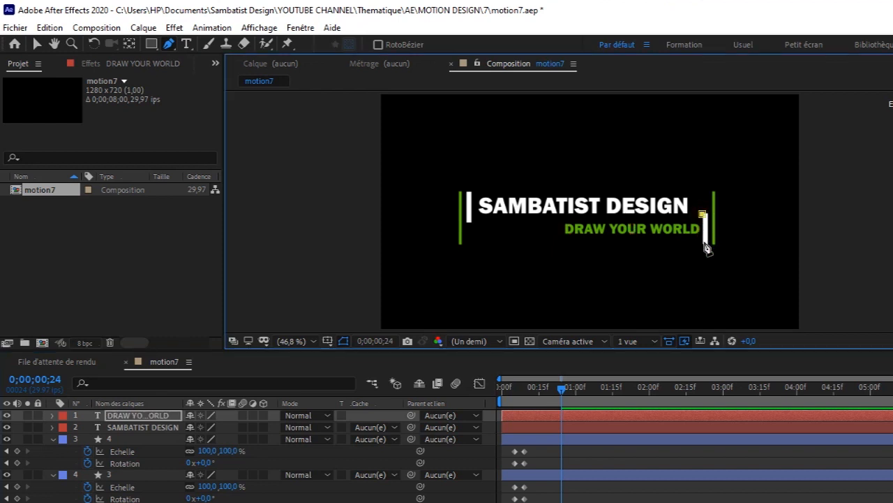
click(882, 249)
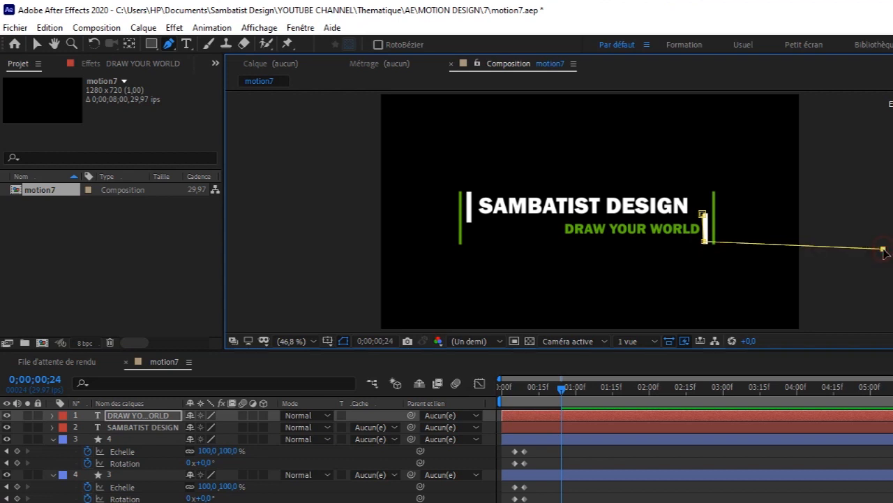
click(883, 194)
click(704, 216)
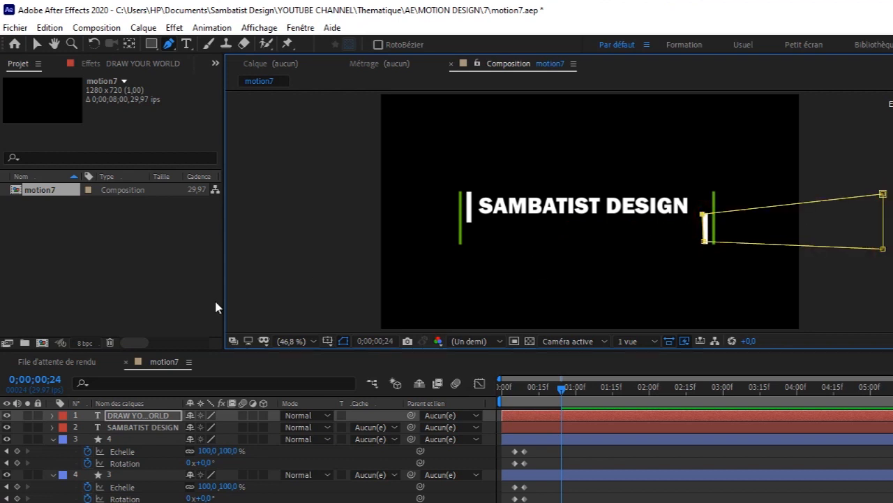
- Expand the DRAW YOUR WORLD layer's masks and invert Masque 1
click(53, 416)
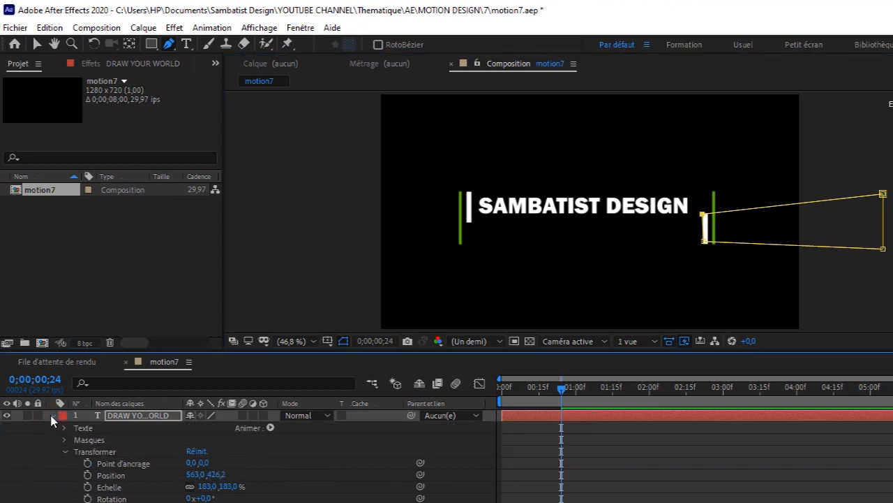
click(64, 451)
click(65, 440)
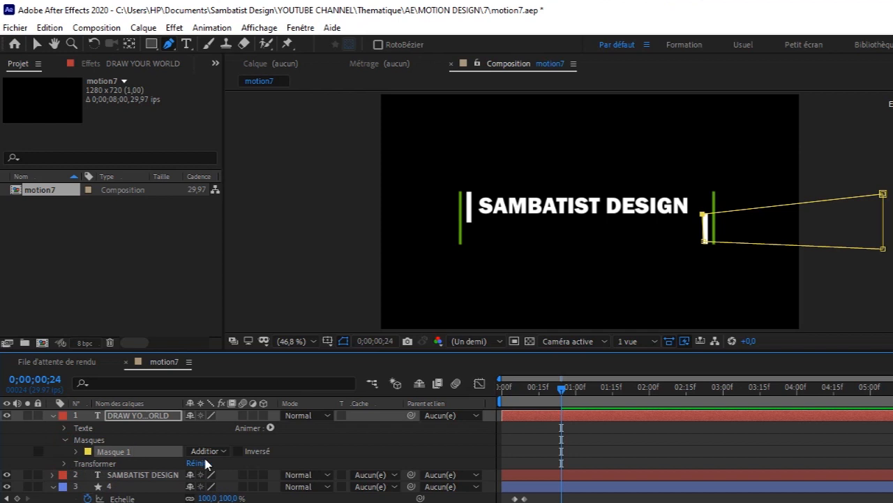
click(240, 451)
- Add a Position text animator to DRAW YOUR WORLD and keyframe its 0,0 position at 0;00;00;24
click(270, 427)
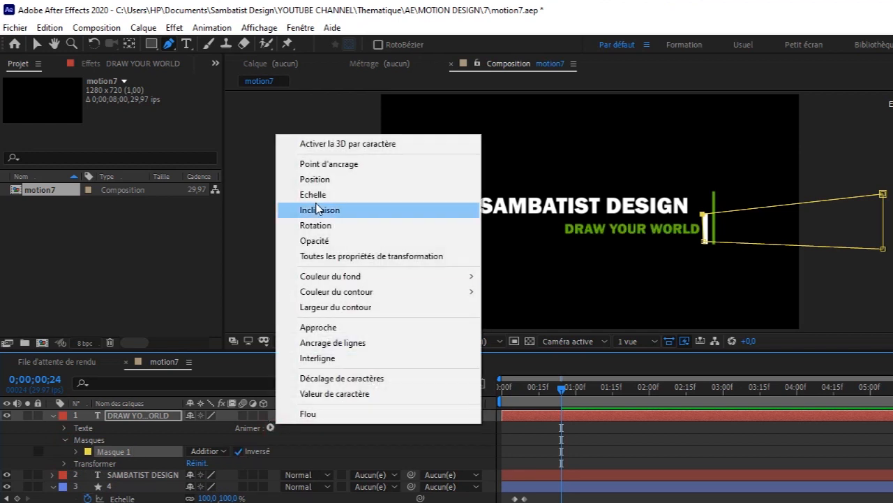
click(330, 180)
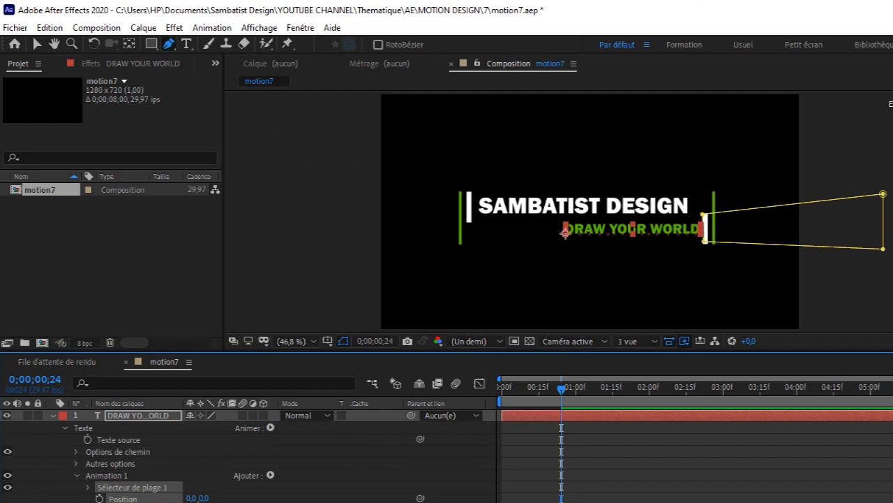
click(99, 497)
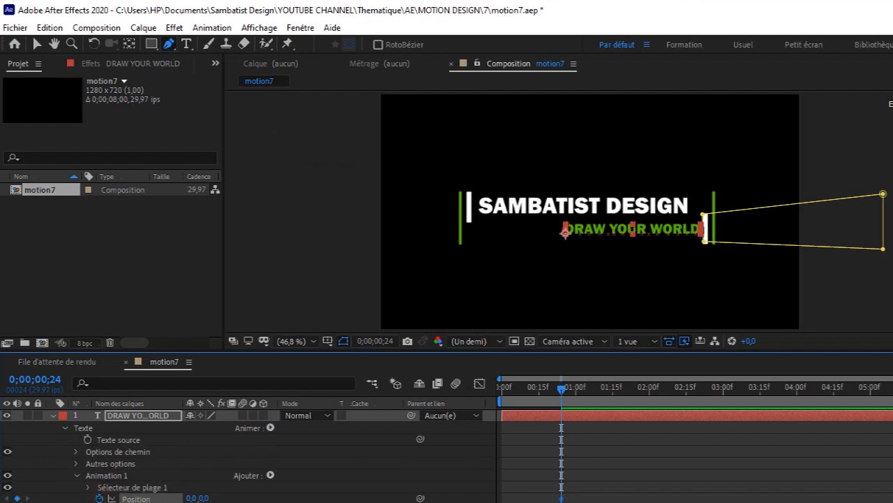
scroll(175, 457, down, 4)
scroll(175, 457, up, 2)
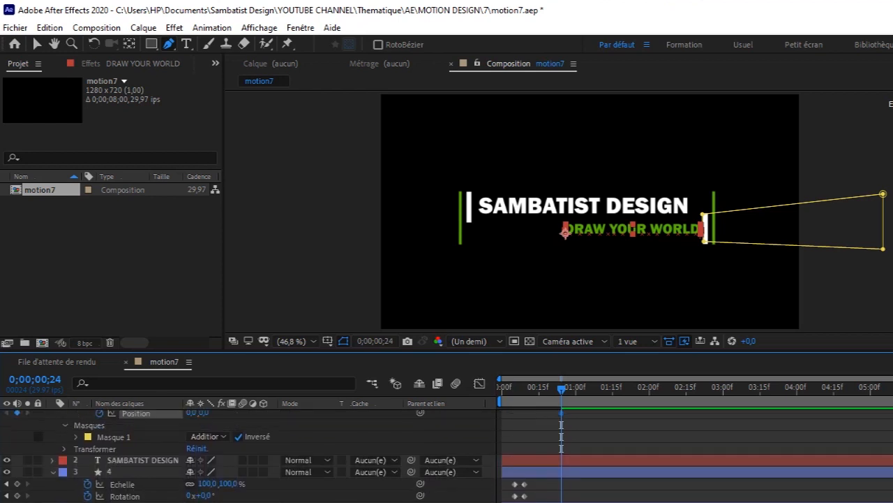
scroll(733, 474, down, 2)
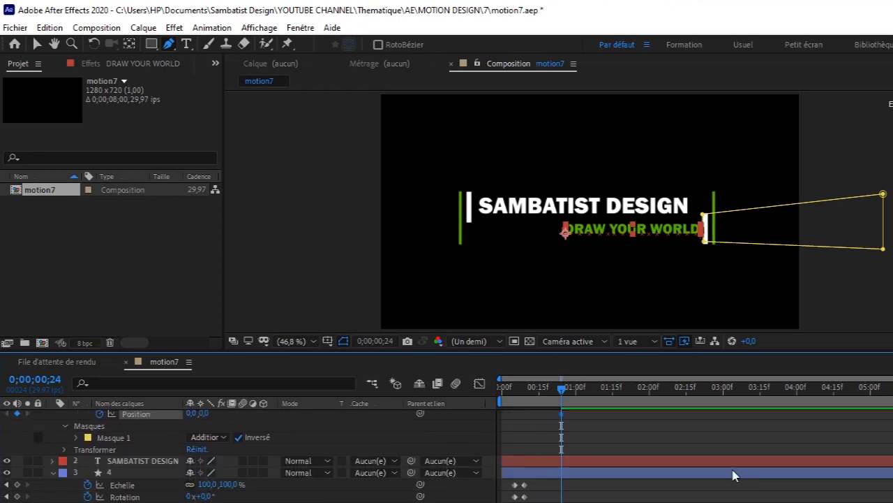
- Reveal the SAMBATIST DESIGN layer's Position keyframes for reference and move the playhead to 0;00;00;17
click(168, 463)
key(p)
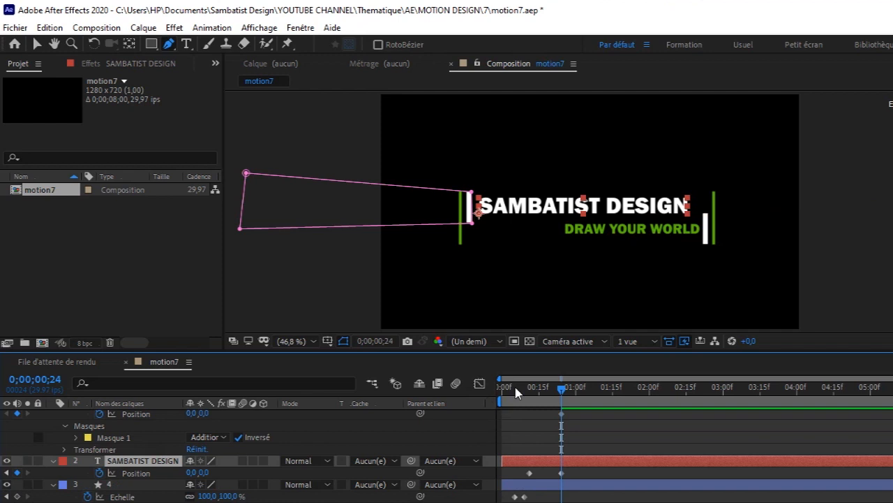
mouse_move(559, 392)
mouse_down()
mouse_move(530, 392)
mouse_move(546, 395)
mouse_up()
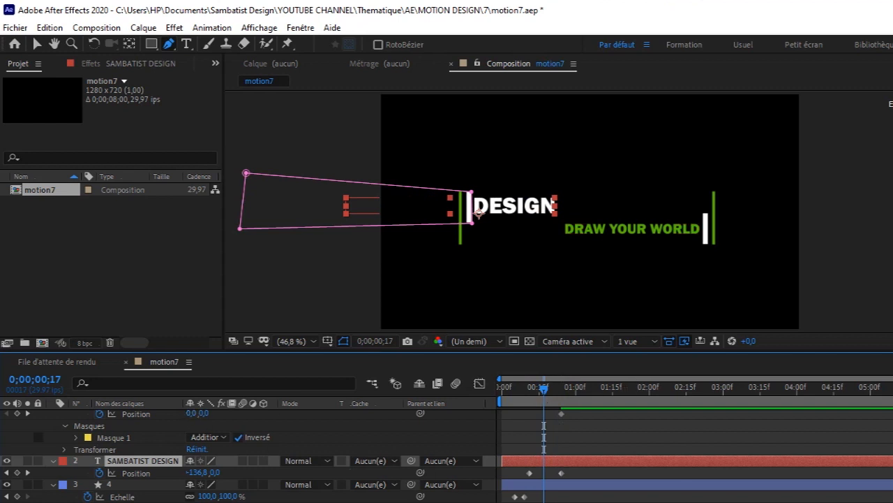
- Set DRAW YOUR WORLD's animator Position to 259,0 at 0;00;00;17, hiding it behind the right white bar, and scrub through the slide-in
scroll(244, 453, up, 5)
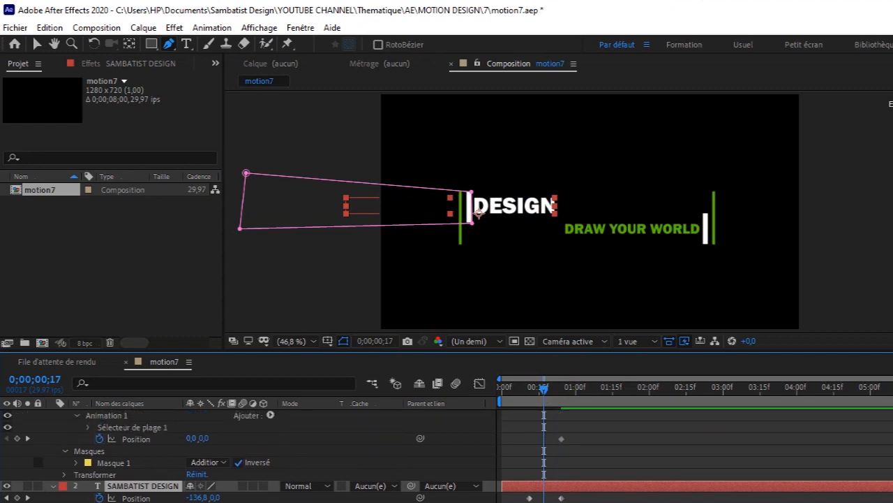
scroll(296, 434, down, 3)
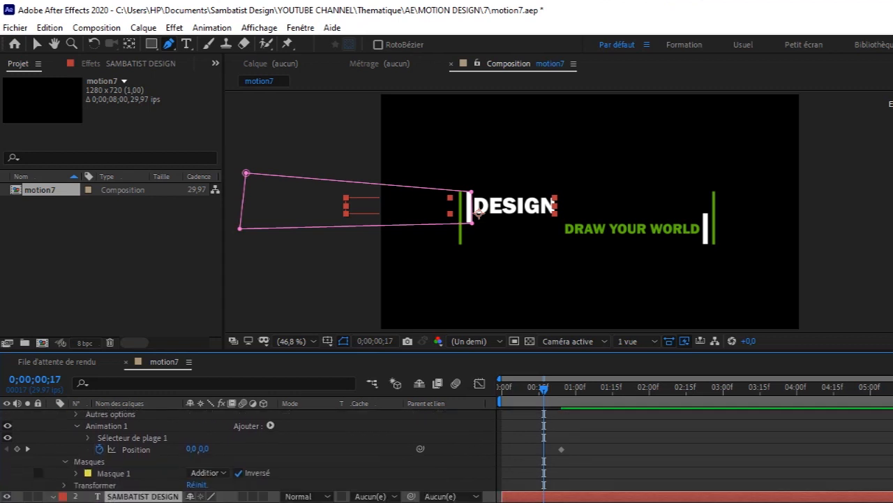
drag(205, 446, 220, 444)
key(ctrl+z)
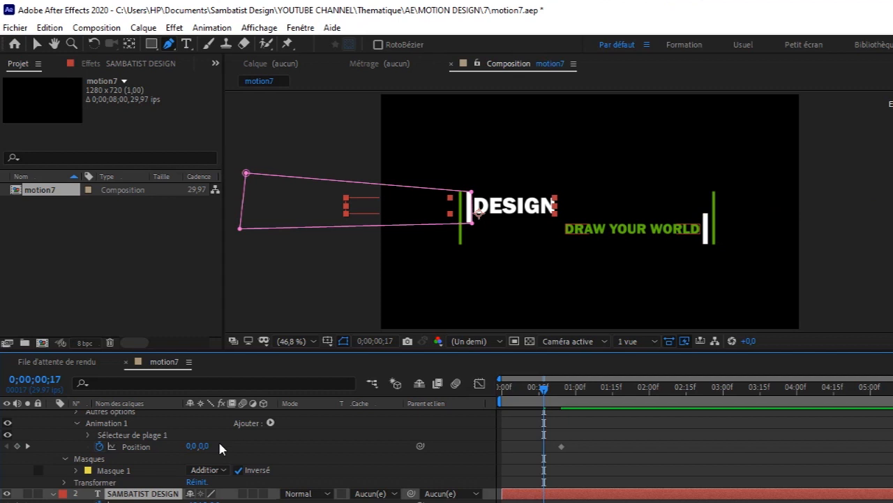
mouse_move(194, 447)
mouse_down()
mouse_move(174, 447)
mouse_move(359, 433)
mouse_up()
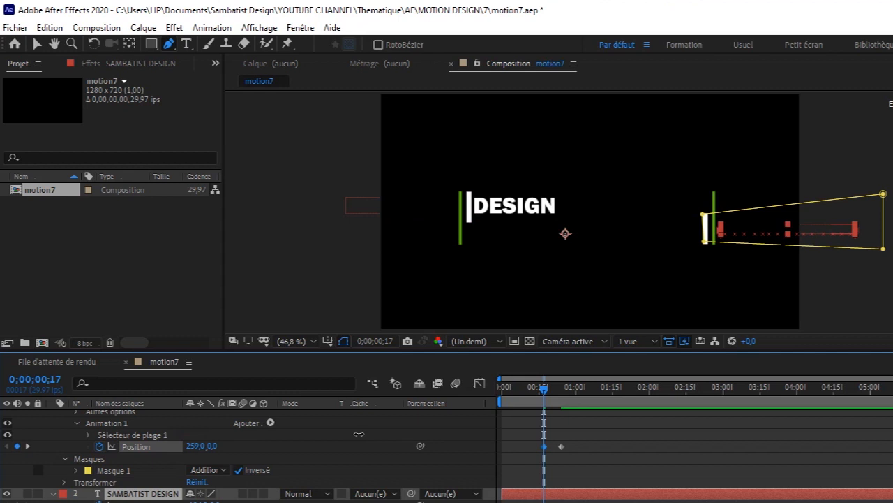
drag(359, 434, 360, 439)
mouse_move(544, 389)
mouse_down()
mouse_move(482, 389)
mouse_move(565, 390)
mouse_up()
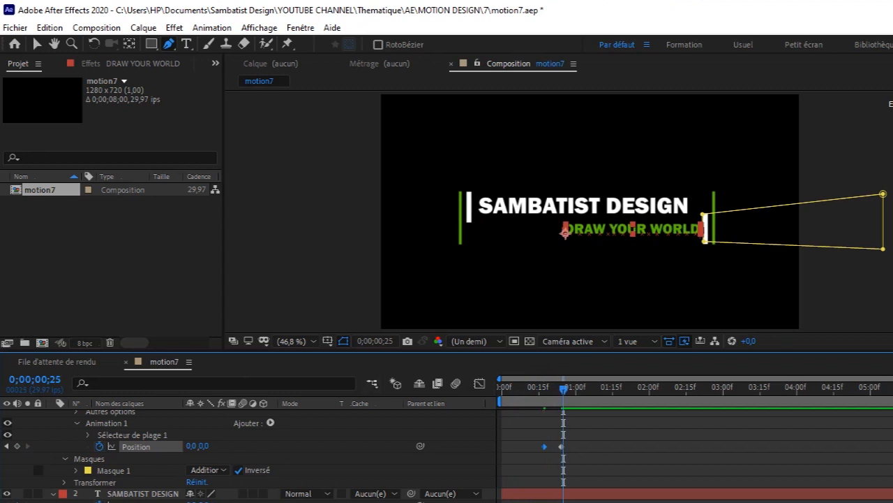
- Collapse the properties of both text layers and the four bar layers in the timeline
scroll(116, 433, up, 3)
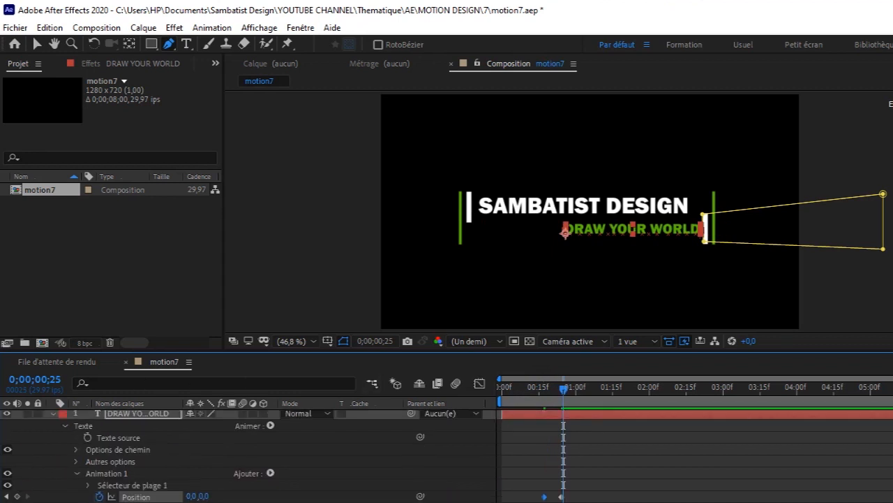
click(53, 417)
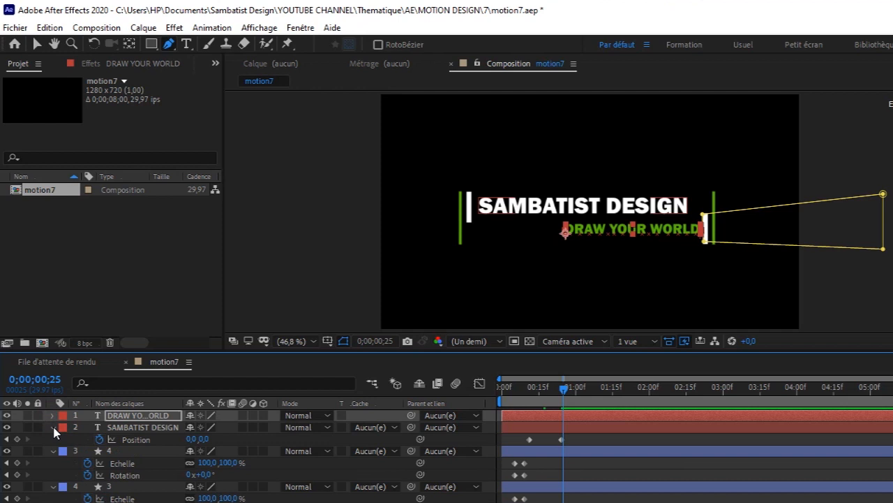
click(53, 427)
click(53, 439)
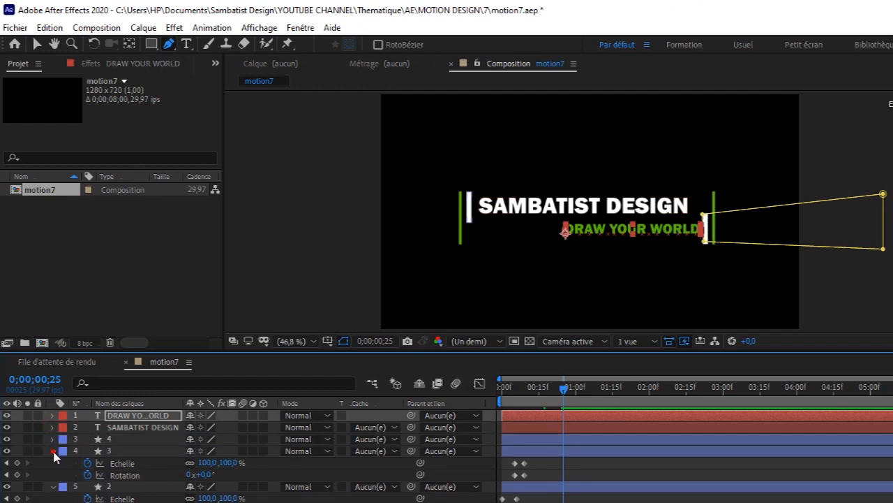
click(53, 450)
click(52, 498)
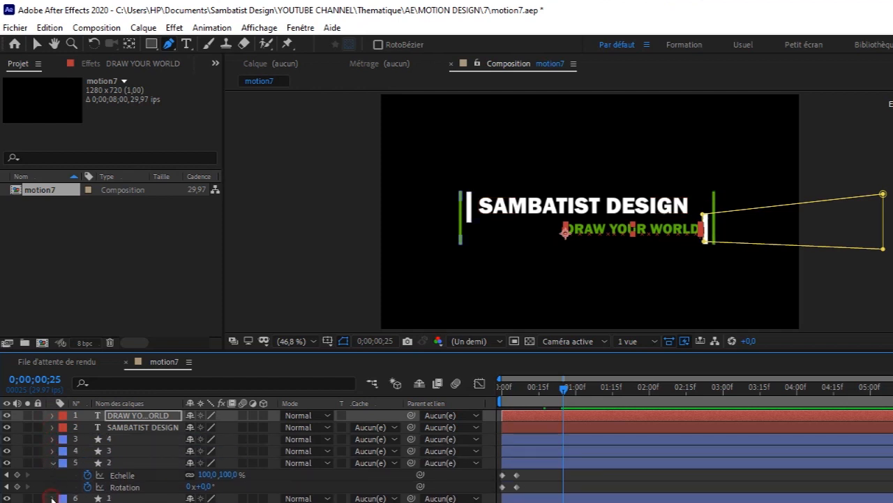
click(53, 498)
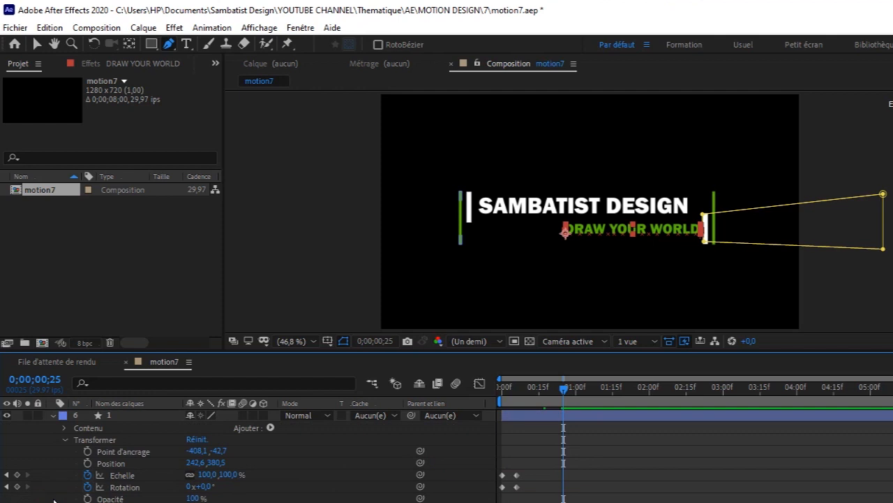
click(56, 417)
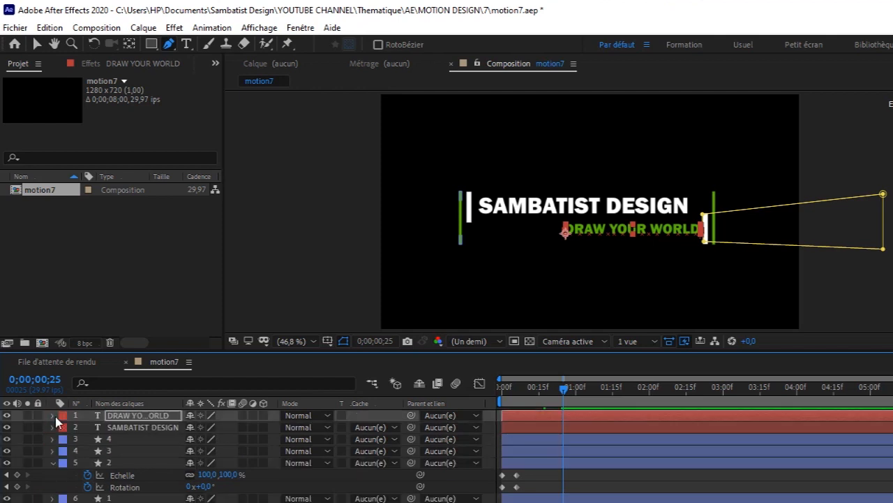
click(53, 463)
- Preview the complete title animation from the first frame
drag(564, 388, 435, 407)
key(space)
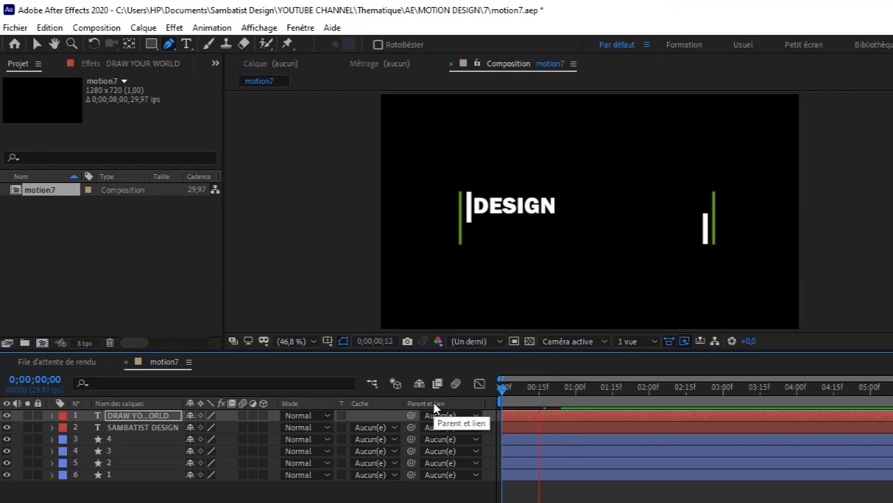
key(space)
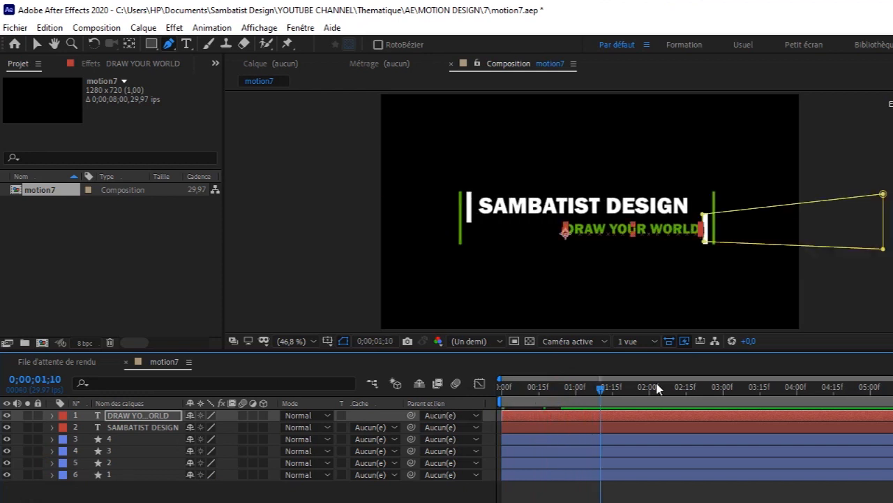
- Split all six layers at 0;00;02;15 and delete the parts after that frame
drag(612, 393, 661, 393)
drag(661, 393, 686, 393)
key(ctrl+a)
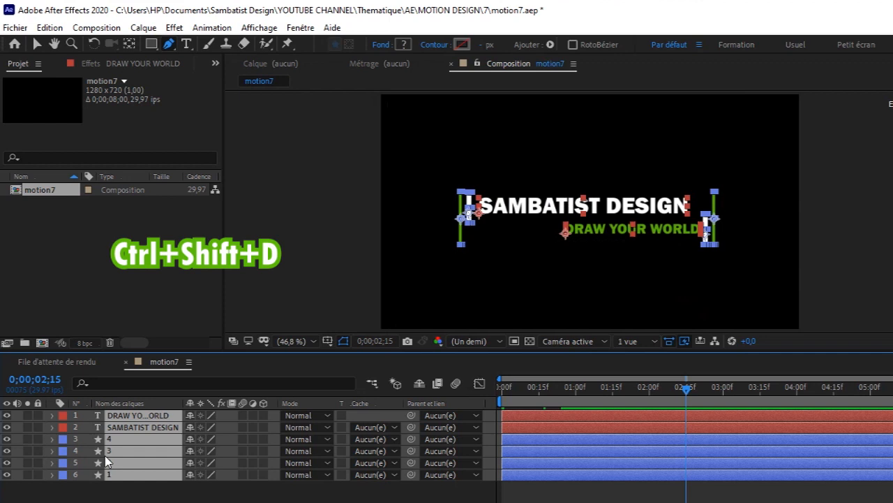
key(ctrl+shift+d)
key(Delete)
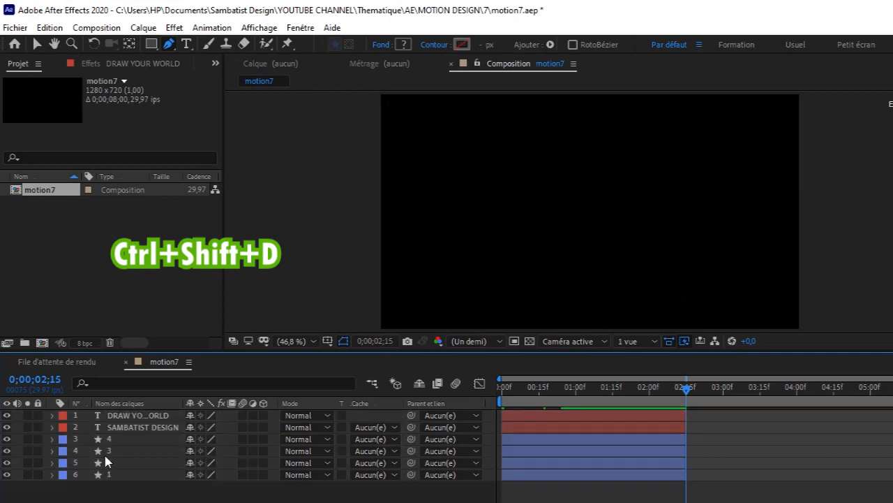
- Enable motion blur for all six layers and for the composition
click(161, 417)
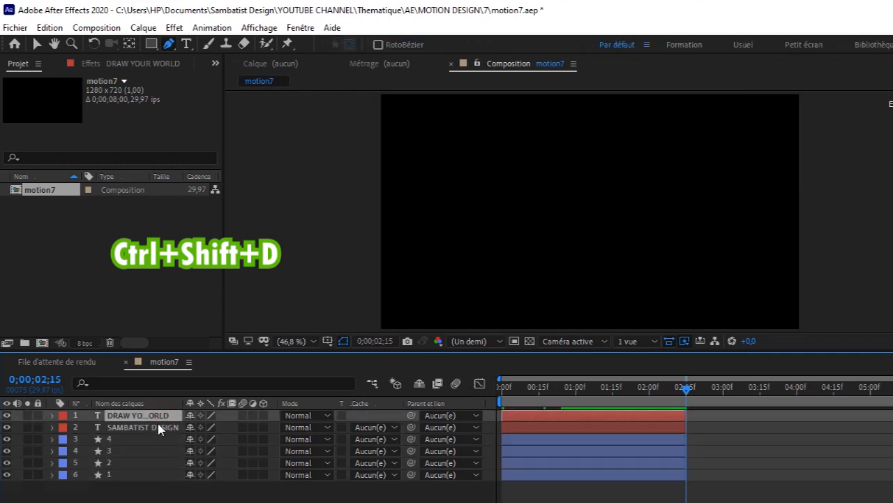
shift+click(151, 477)
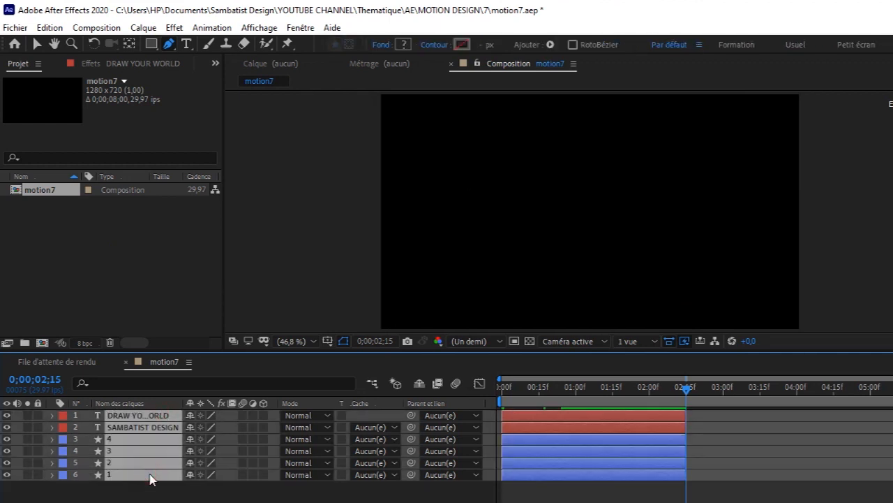
click(242, 416)
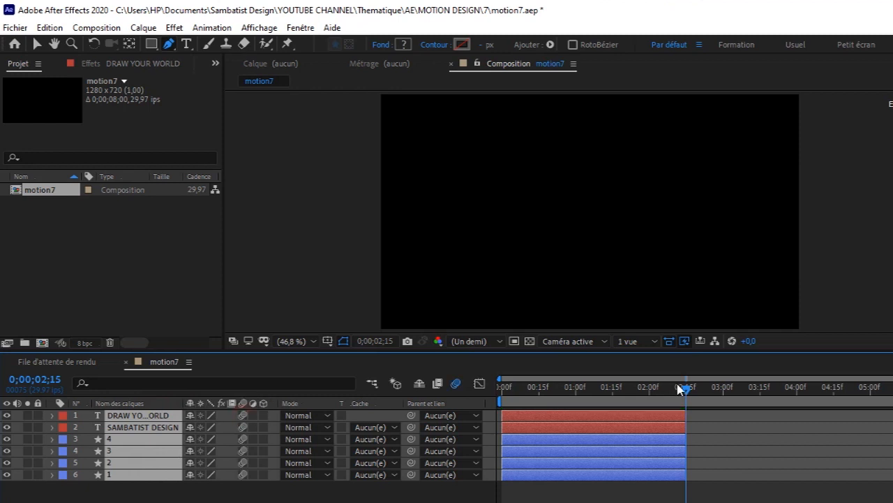
- Precompose all six selected layers into a new composition named mo7, transferring all attributes
drag(689, 391, 641, 405)
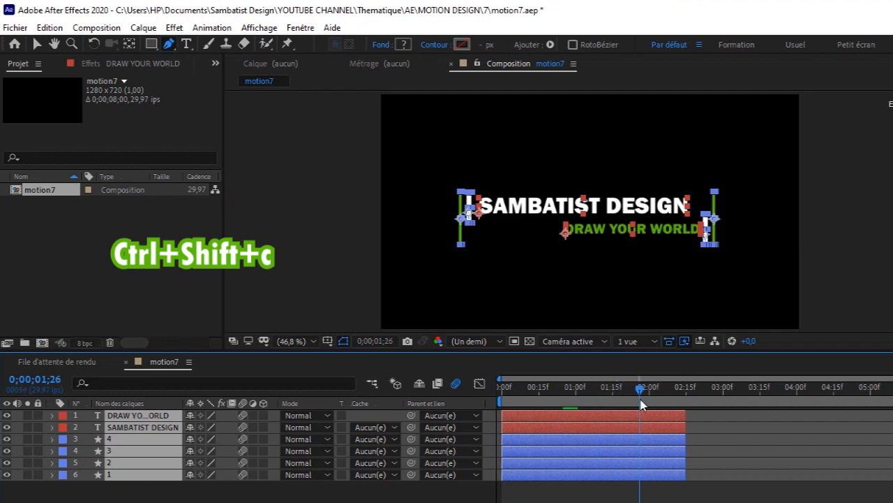
key(ctrl+shift+c)
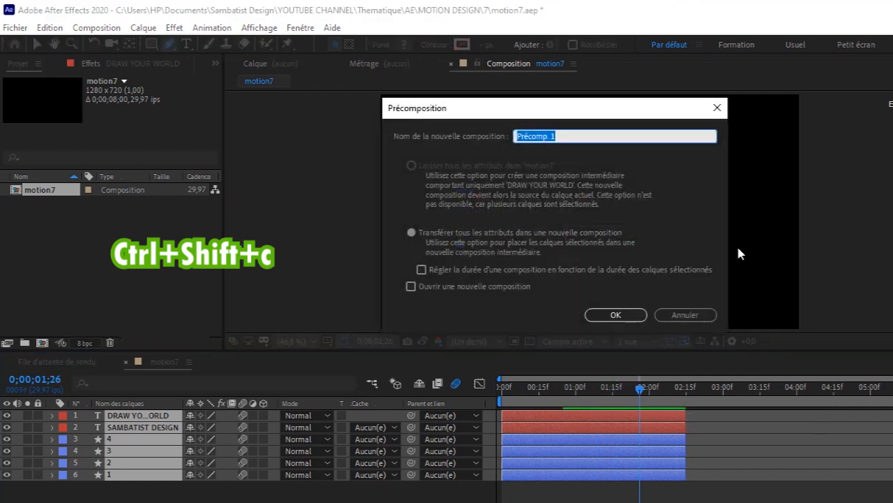
text(mo7)
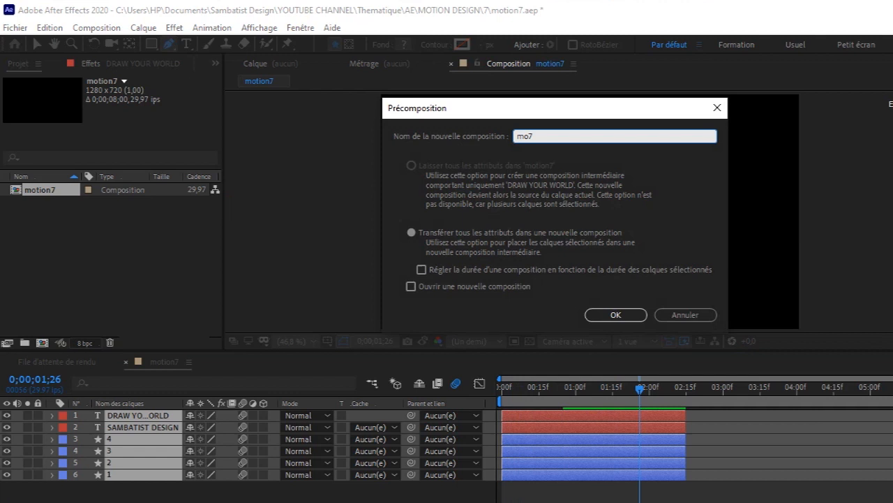
click(635, 314)
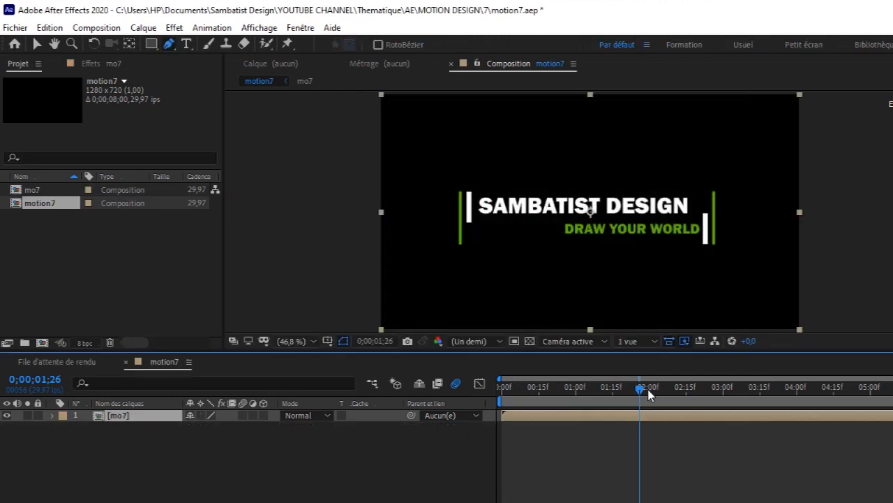
- Split the mo7 layer at 0;00;02;14 and delete the part after it
drag(641, 393, 685, 394)
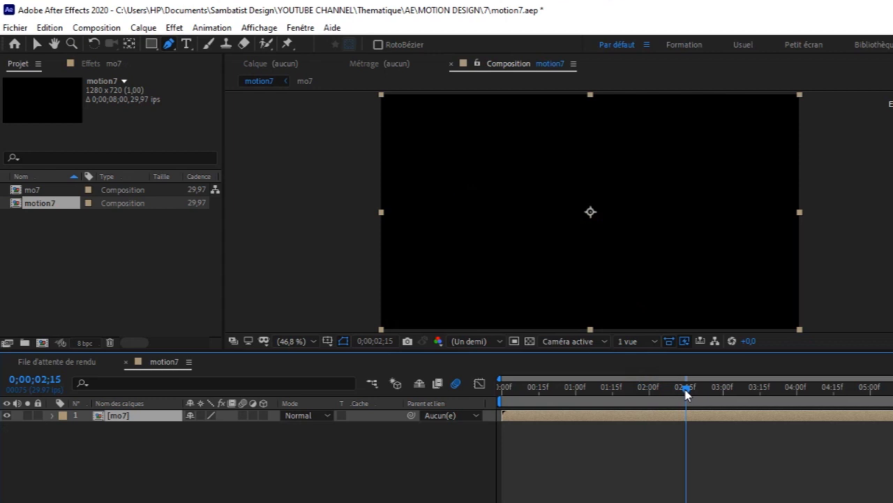
key(Page_Up)
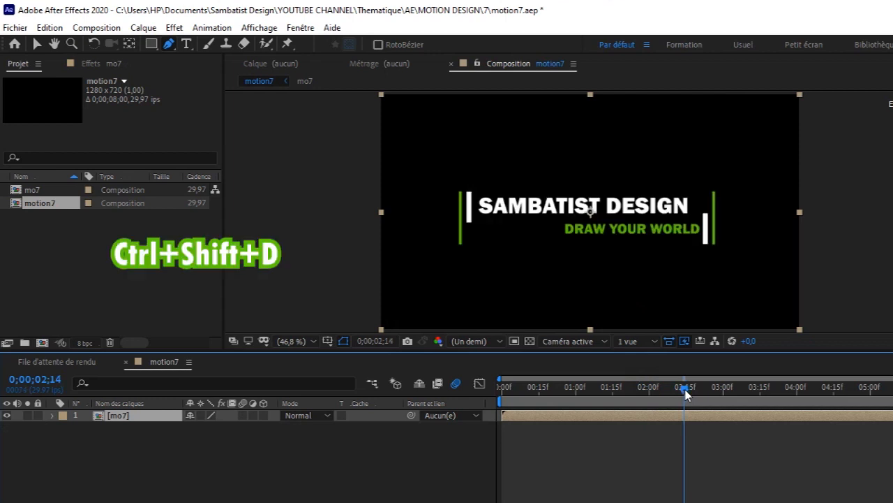
key(ctrl+shift+d)
key(Delete)
- Duplicate the mo7 layer and move the copy so it starts at 0;00;02;14, where the first one ends
click(162, 418)
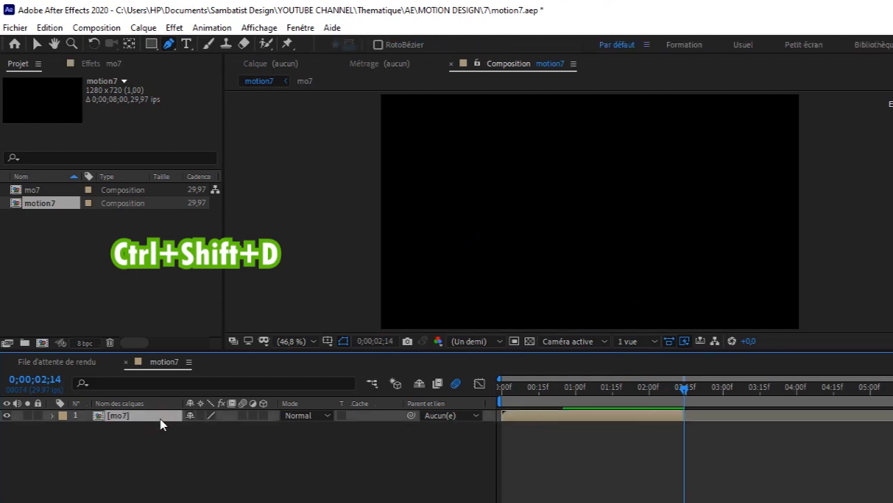
key(ctrl+d)
drag(564, 416, 743, 414)
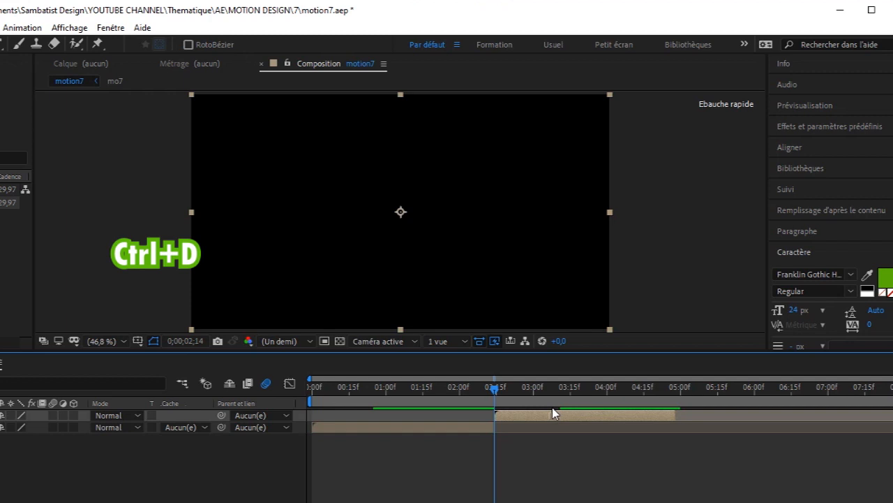
- Enable time remapping on the second mo7 clip and add a time remap keyframe at its end, 0;00;04;27
drag(497, 389, 500, 393)
click(560, 416)
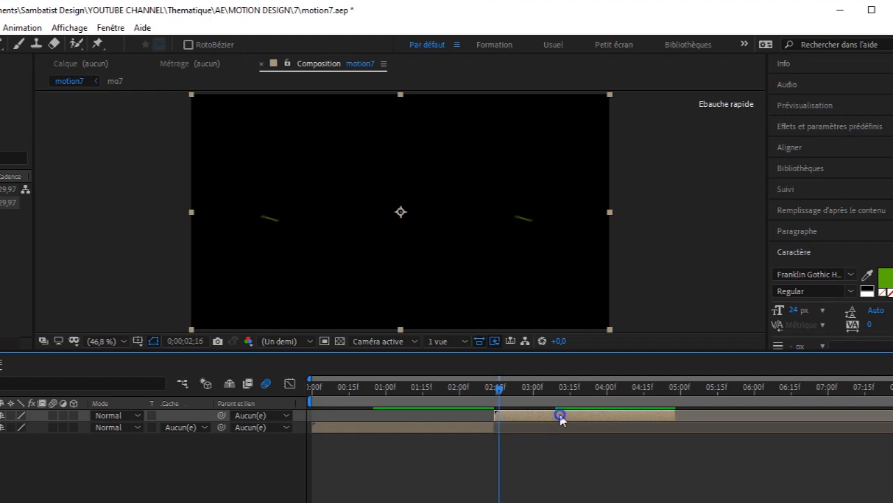
right_click(561, 416)
mouse_move(640, 97)
click(430, 98)
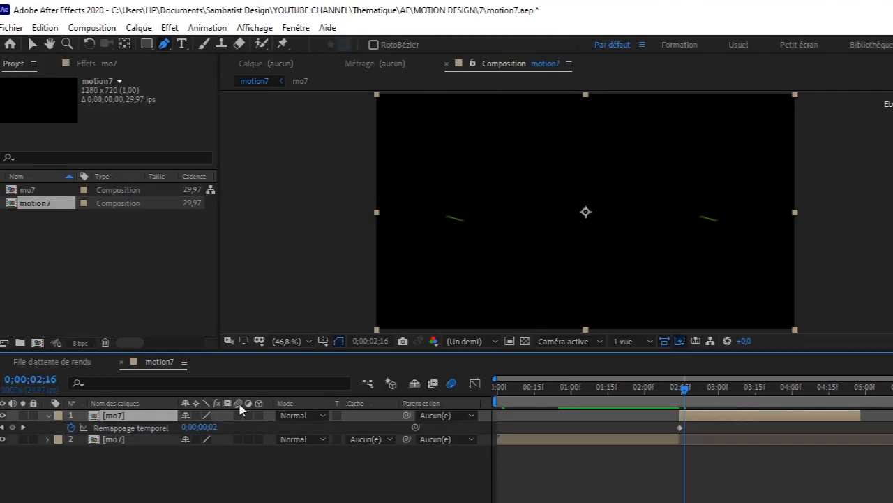
drag(684, 388, 859, 412)
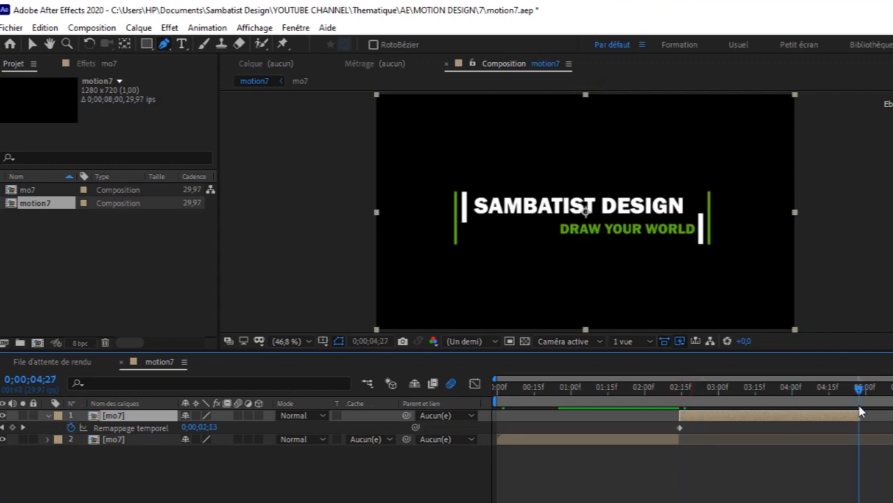
click(12, 426)
- Reverse the second mo7 clip's two time remap keyframes and preview the composition from 0;00;00;00
drag(887, 425, 674, 437)
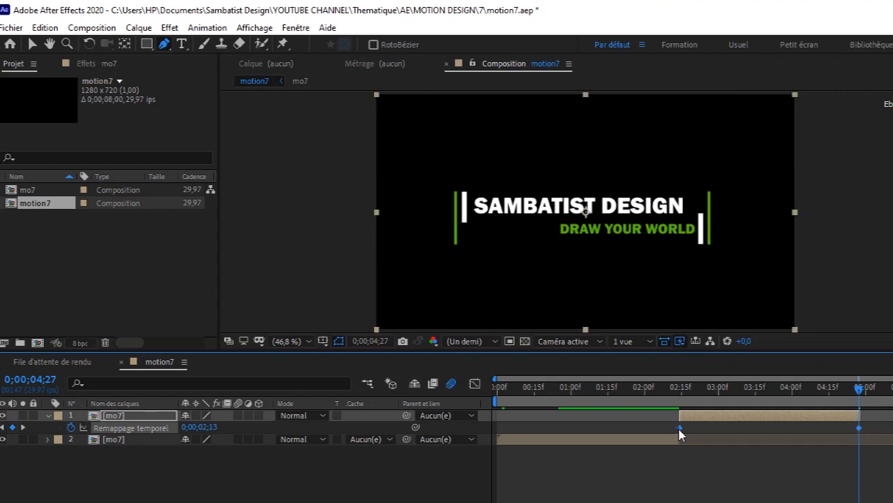
right_click(681, 433)
mouse_move(775, 419)
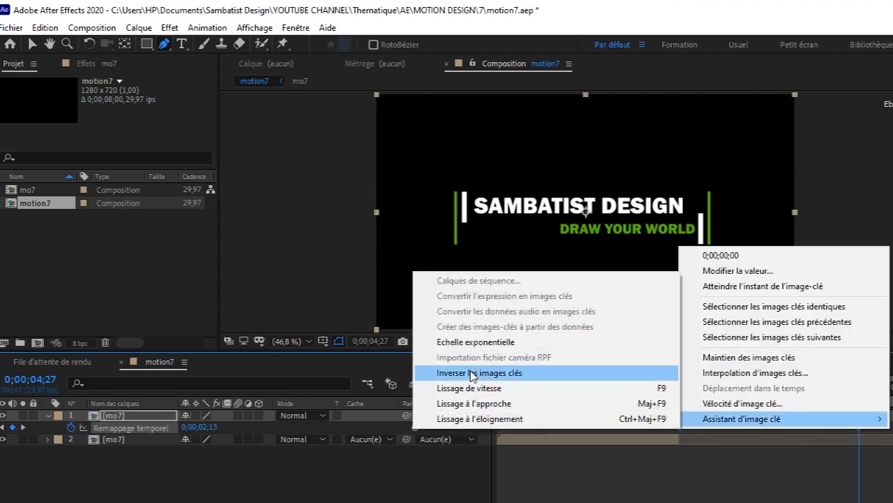
click(474, 373)
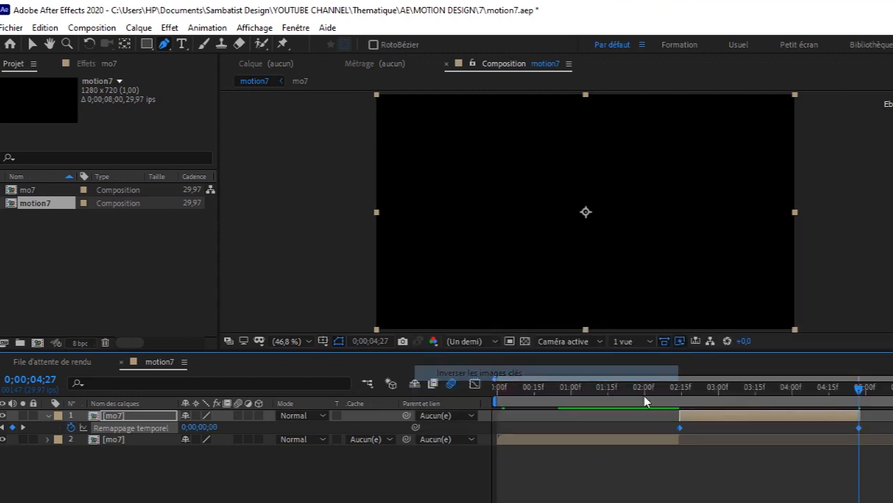
drag(864, 395, 354, 433)
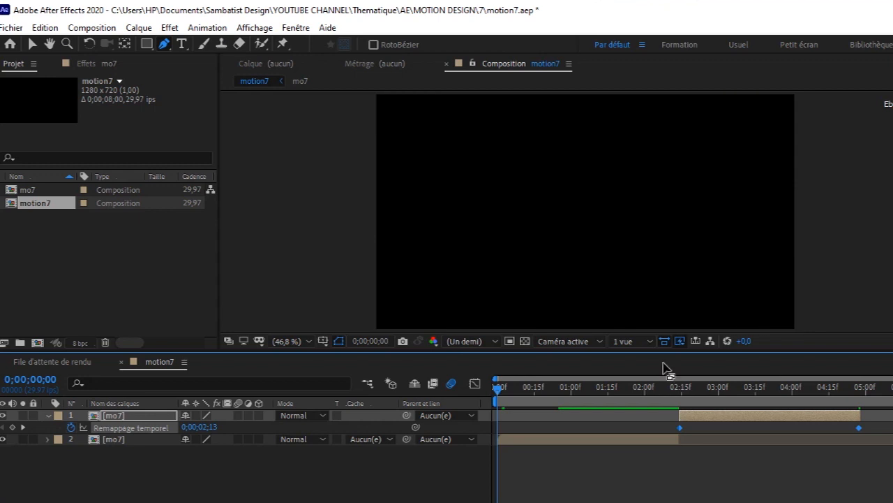
key(space)
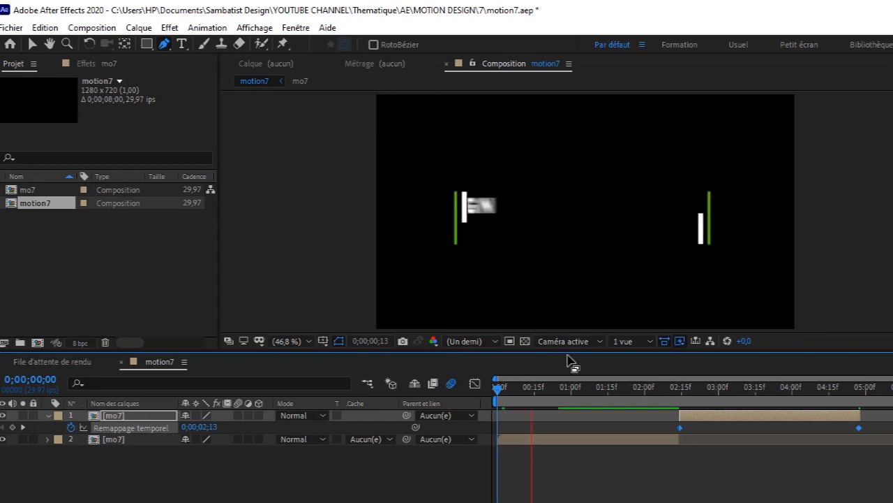